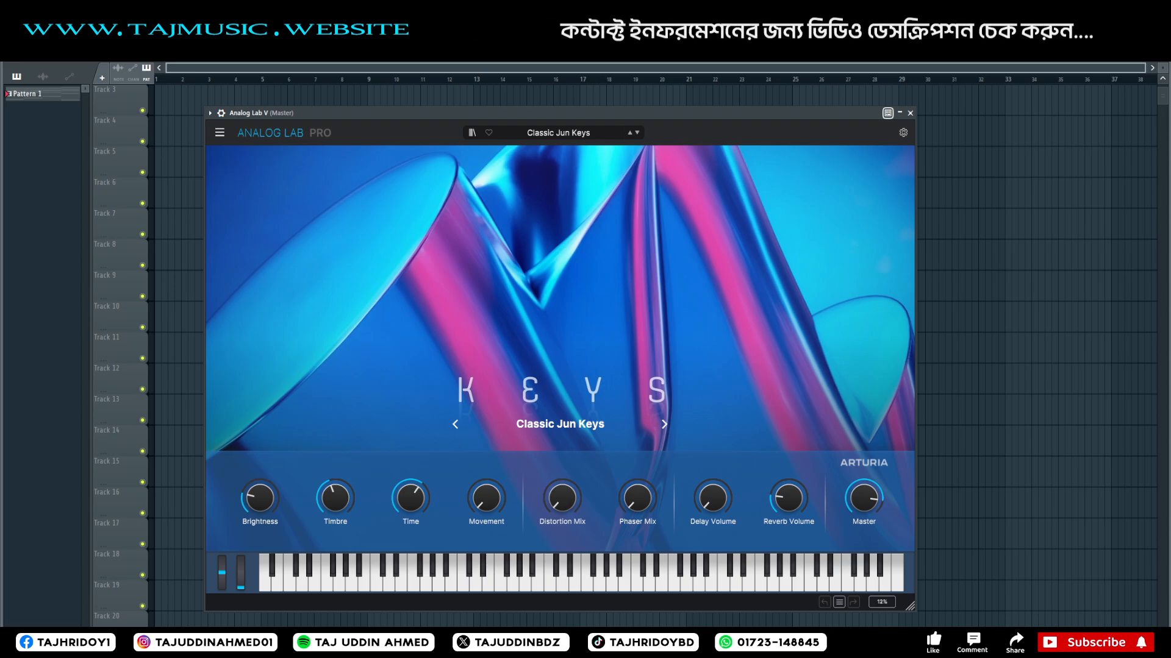
Examine the chord notes of the Classic Jun Keys part in the piano roll, including the low bass notes, and close its windows.
{"action": "key", "text": "F7"}
{"action": "left_click_drag", "start_coordinate": [689, 233], "coordinate": [823, 176]}
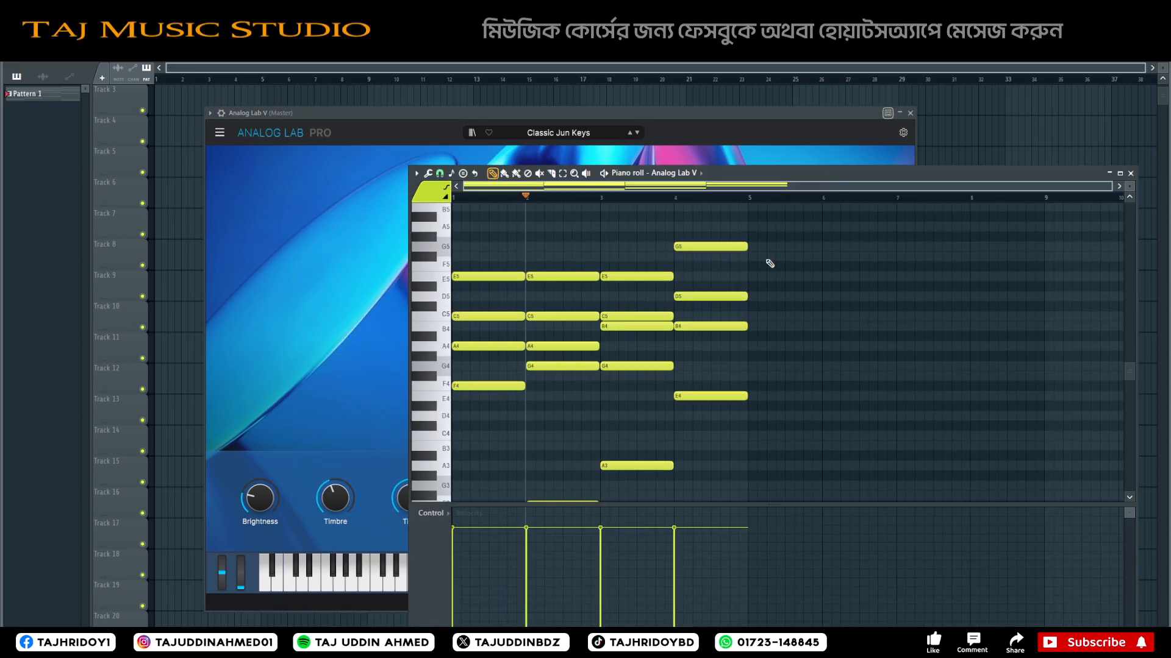
{"action": "left_click_drag", "start_coordinate": [1110, 186], "coordinate": [787, 186]}
{"action": "scroll", "coordinate": [512, 444], "scroll_direction": "down", "scroll_amount": 3}
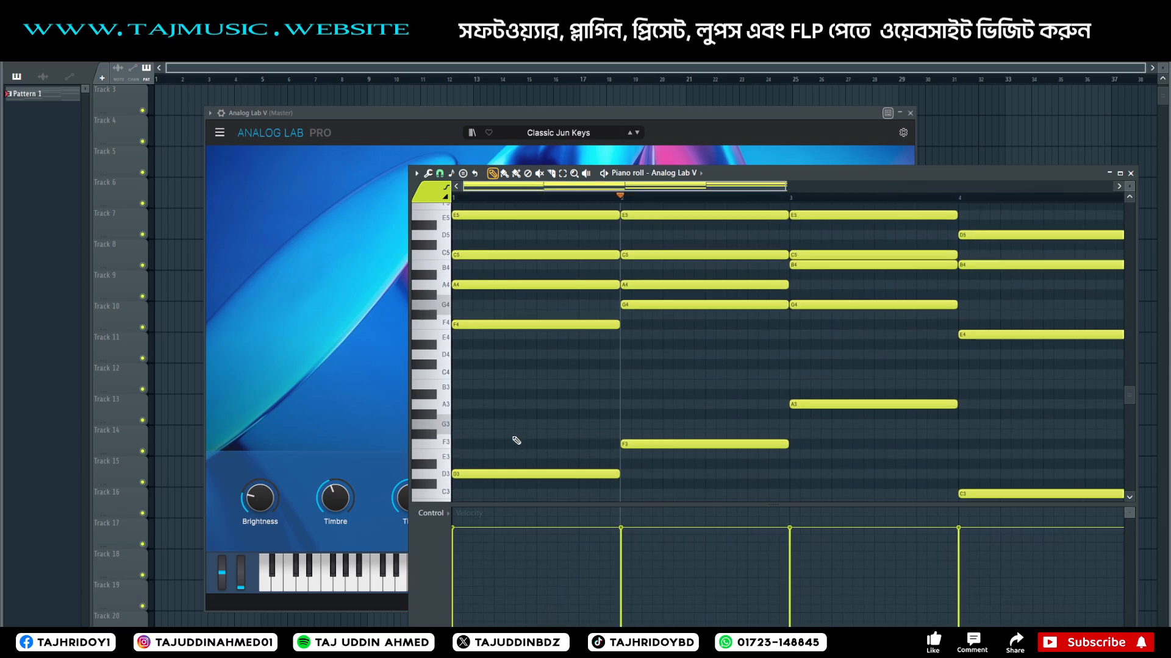
{"action": "scroll", "coordinate": [512, 436], "scroll_direction": "up", "scroll_amount": 3}
{"action": "scroll", "coordinate": [512, 431], "scroll_direction": "down", "scroll_amount": 3}
{"action": "scroll", "coordinate": [514, 434], "scroll_direction": "up", "scroll_amount": 3}
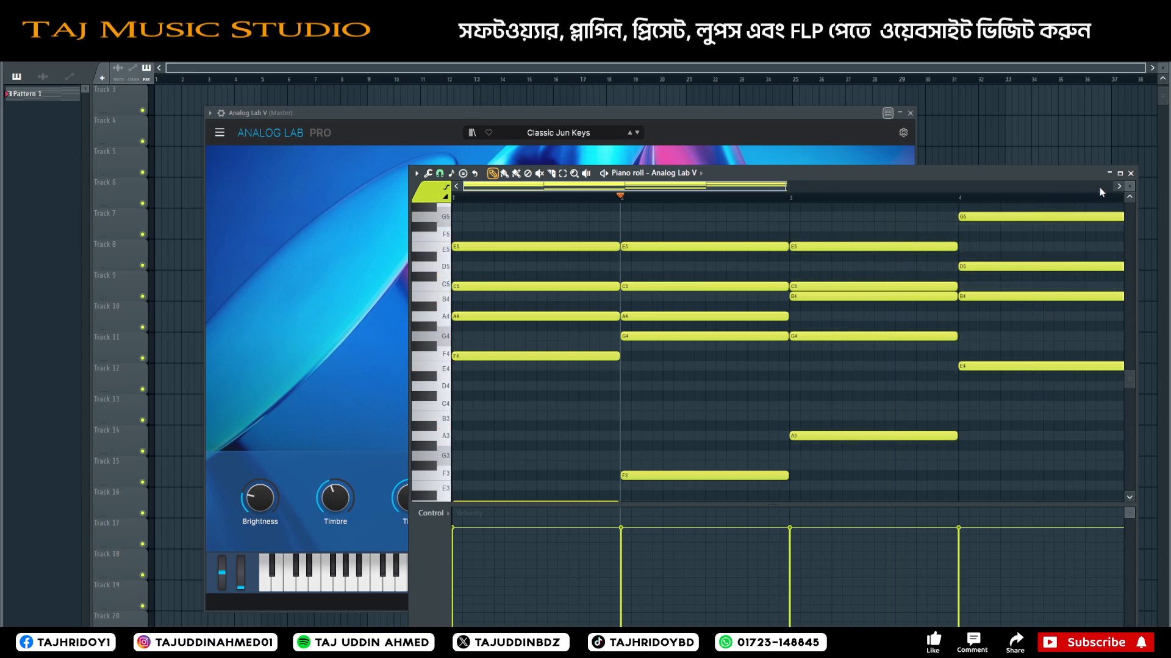
{"action": "left_click", "coordinate": [1131, 173]}
{"action": "left_click_drag", "start_coordinate": [759, 114], "coordinate": [681, 286]}
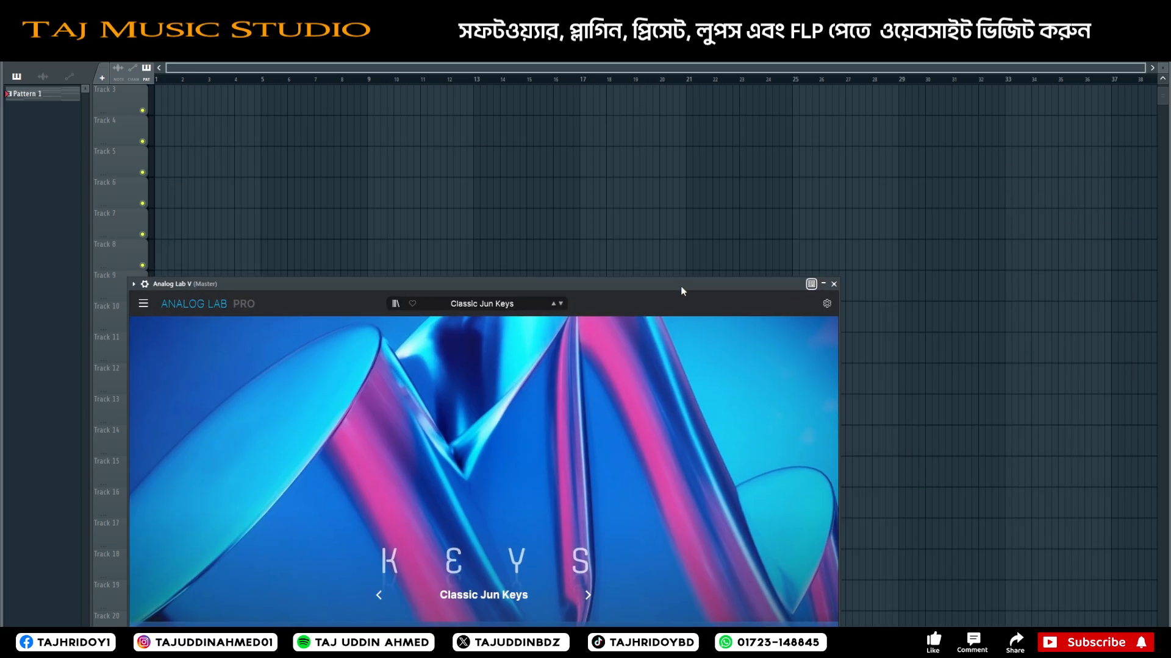
{"action": "left_click", "coordinate": [834, 285]}
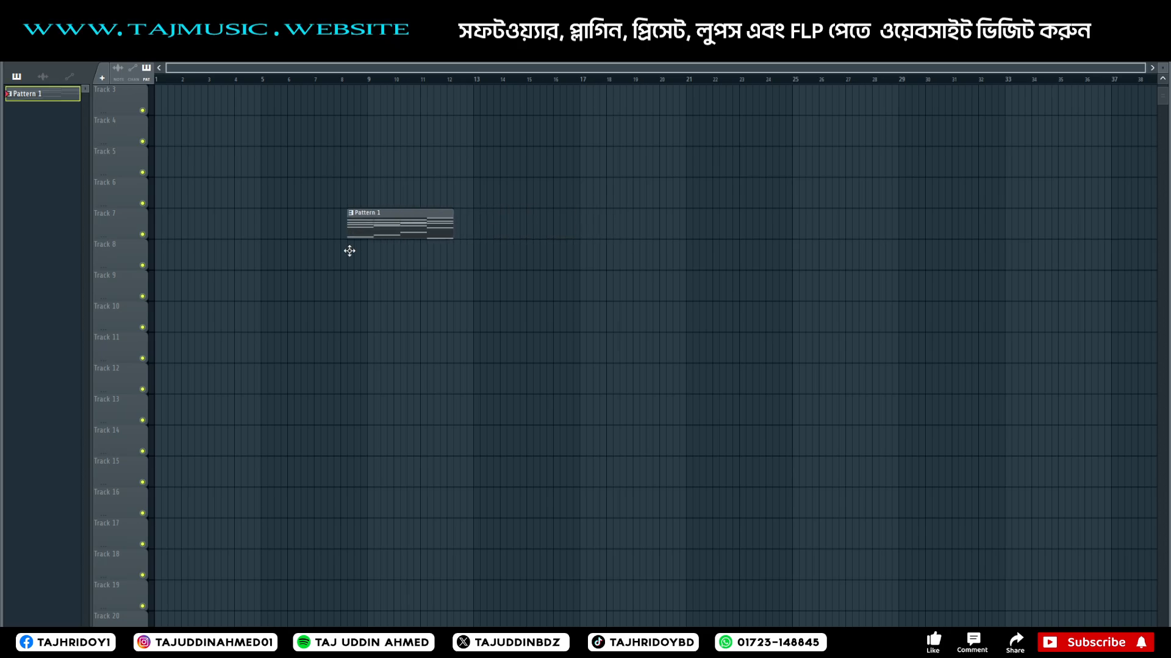
Place Pattern 1 on Track 7 from bar 9 and duplicate it twice in a row, filling up to bar 21.
{"action": "left_click_drag", "start_coordinate": [530, 209], "coordinate": [297, 283]}
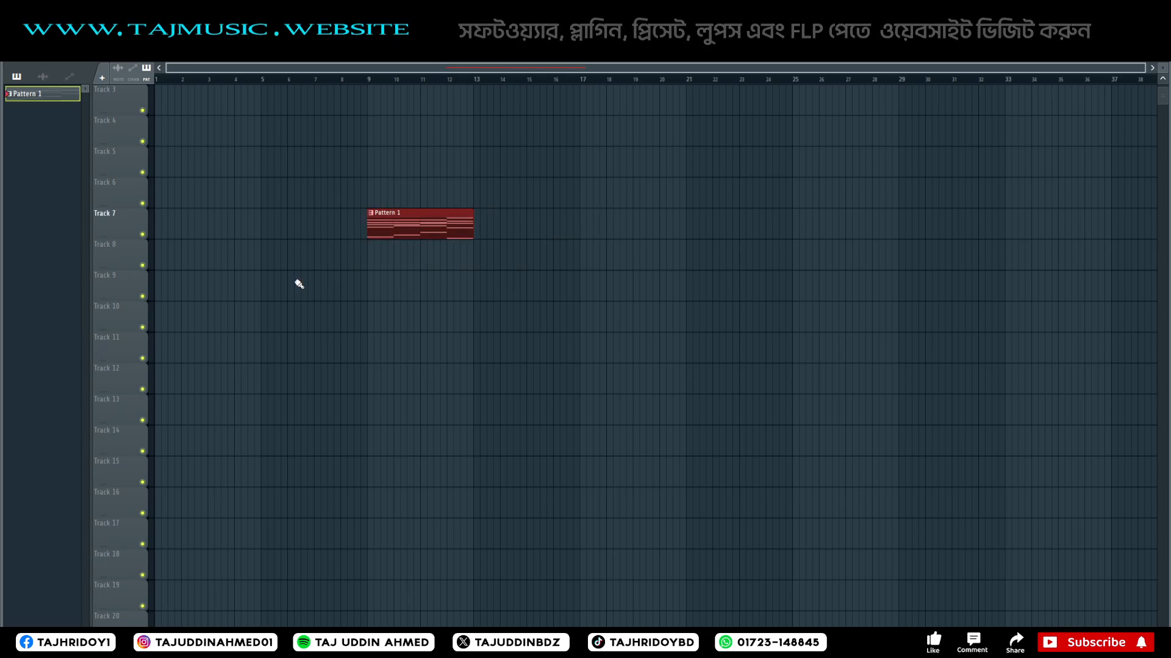
{"action": "key", "text": "ctrl+b"}
{"action": "key", "text": "ctrl+b"}
{"action": "left_click", "coordinate": [840, 313], "text": "ctrl"}
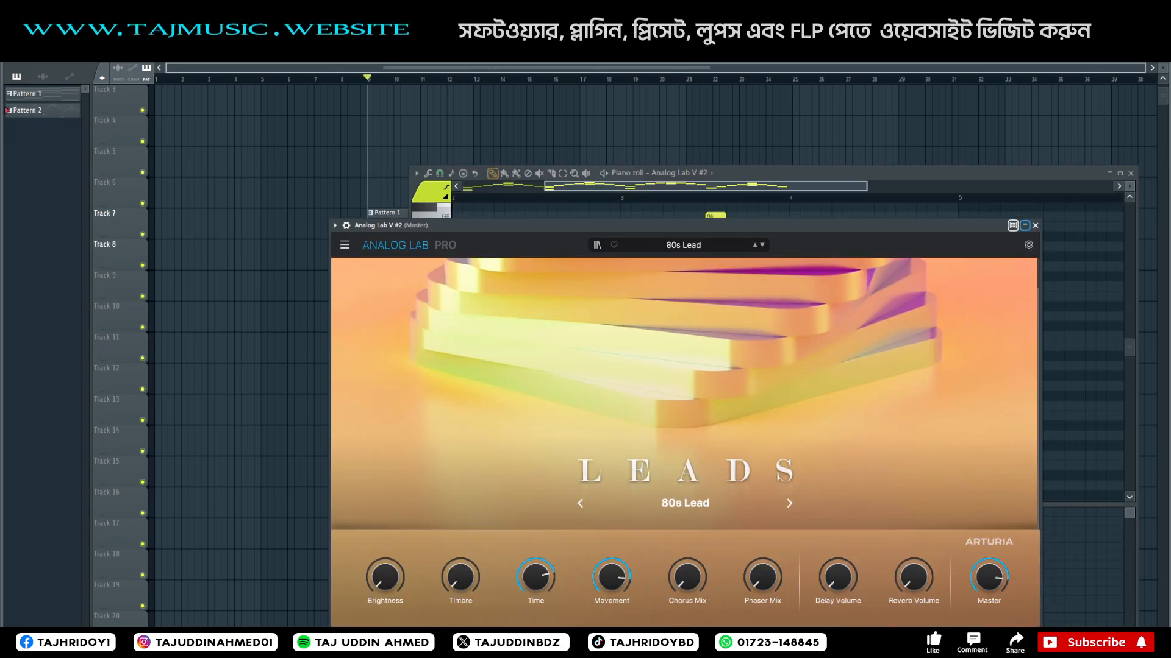
Play the 80s Lead arpeggio notes in the piano roll across all four bars, and close the editor.
{"action": "left_click", "coordinate": [1035, 225]}
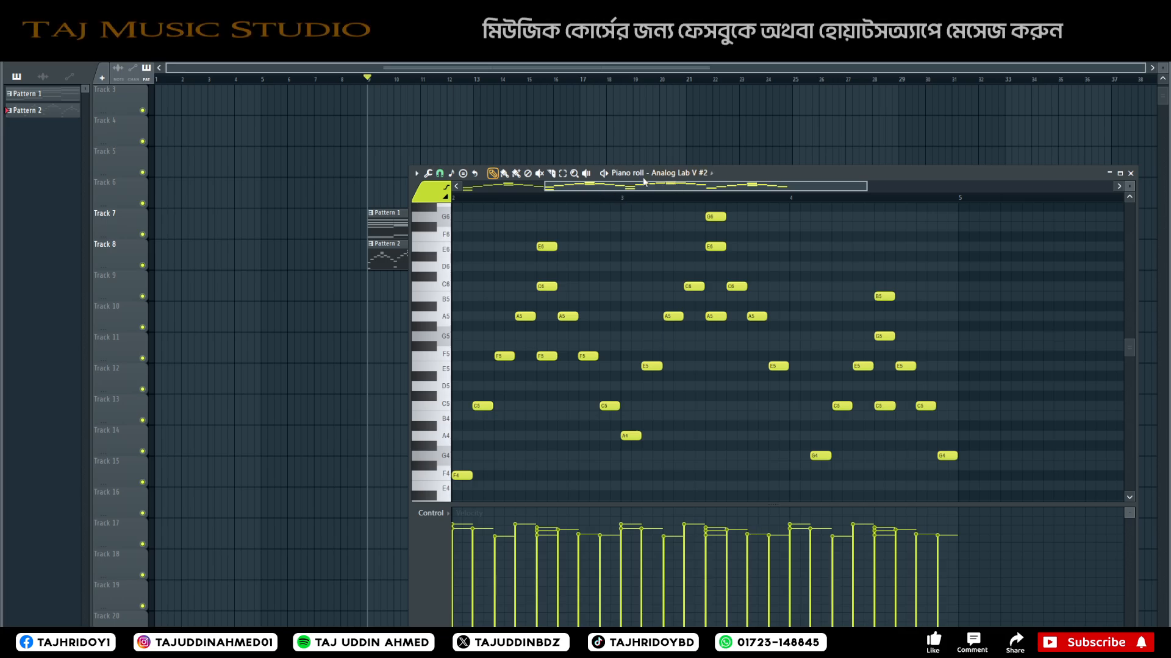
{"action": "key", "text": "space"}
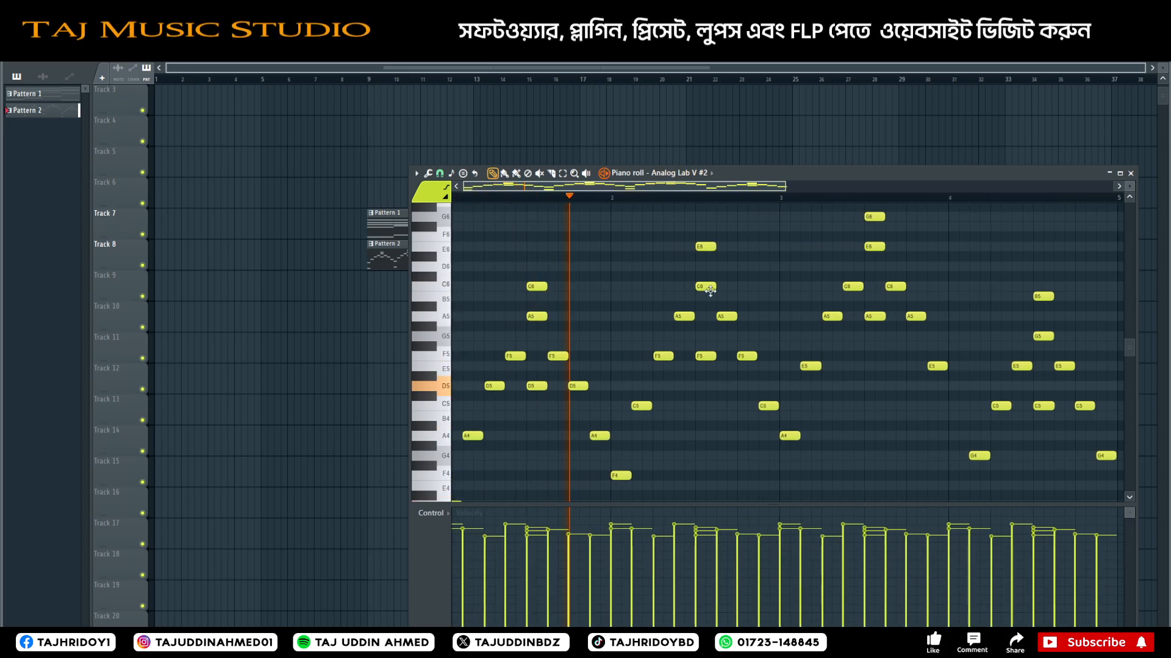
{"action": "left_click_drag", "start_coordinate": [1132, 188], "coordinate": [1133, 186]}
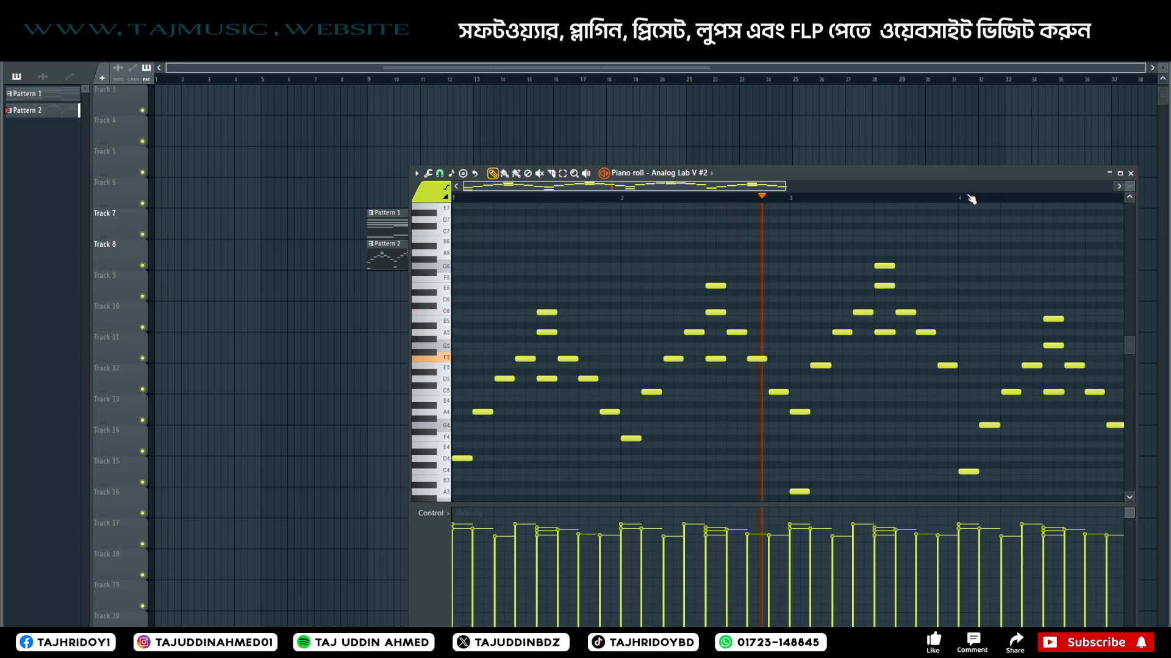
{"action": "scroll", "coordinate": [969, 195], "scroll_direction": "down", "scroll_amount": 1}
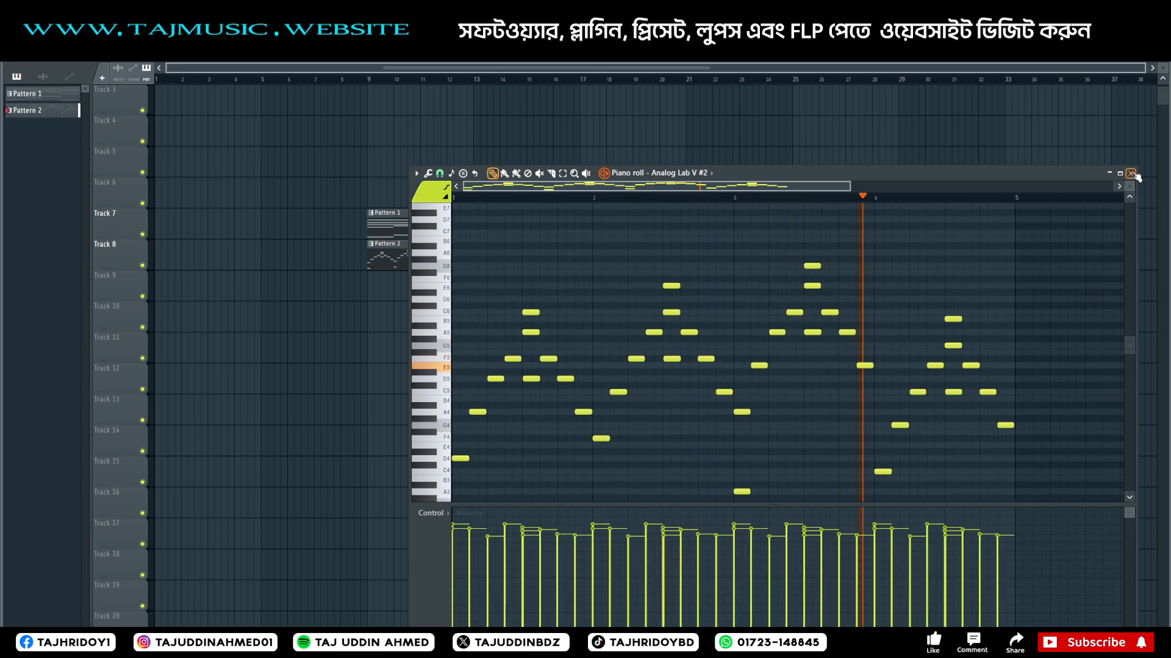
{"action": "left_click", "coordinate": [1131, 173]}
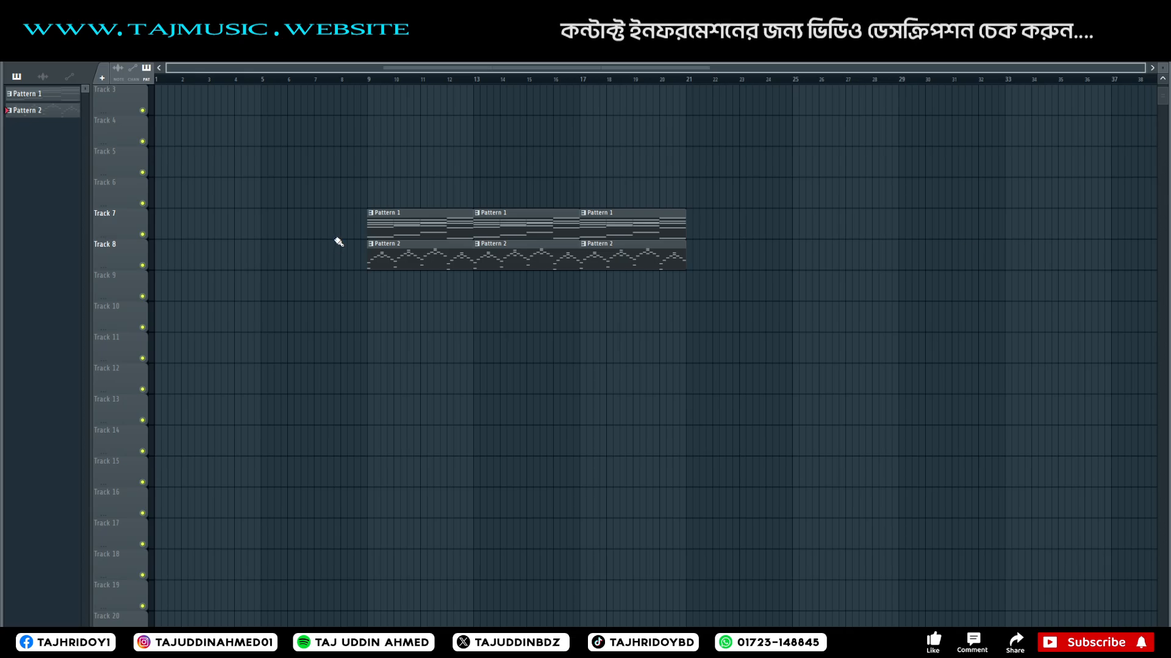
Play the arrangement from bar 9 to hear Pattern 1 and Pattern 2 together.
{"action": "left_click", "coordinate": [369, 78]}
{"action": "key", "text": "space"}
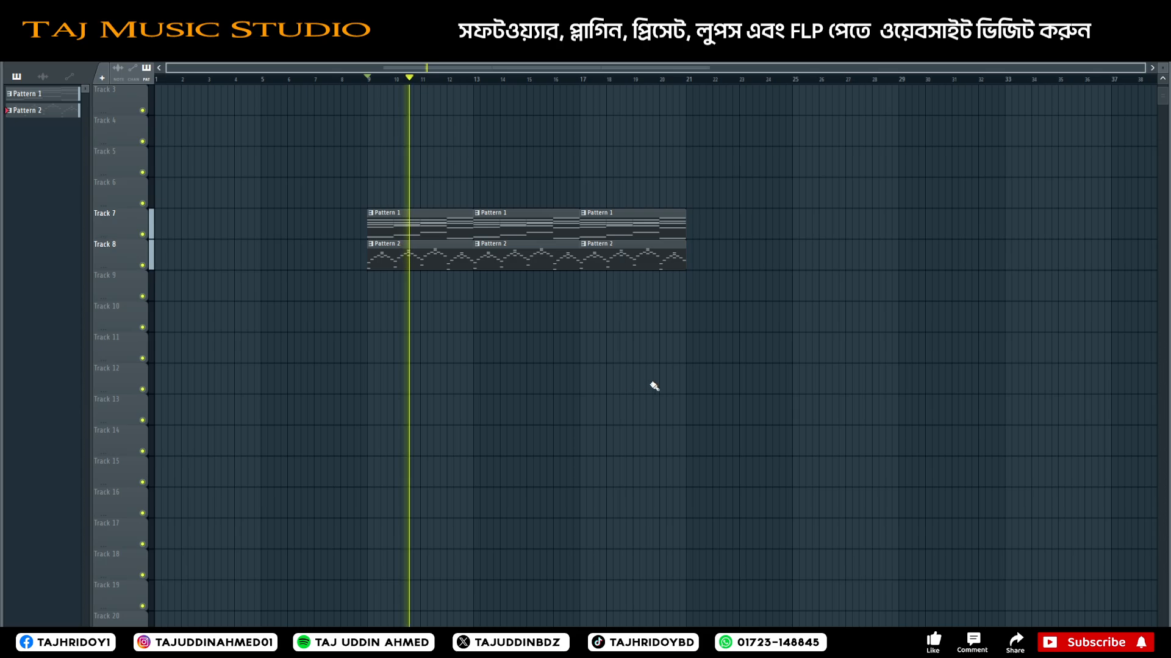
{"action": "key", "text": "space"}
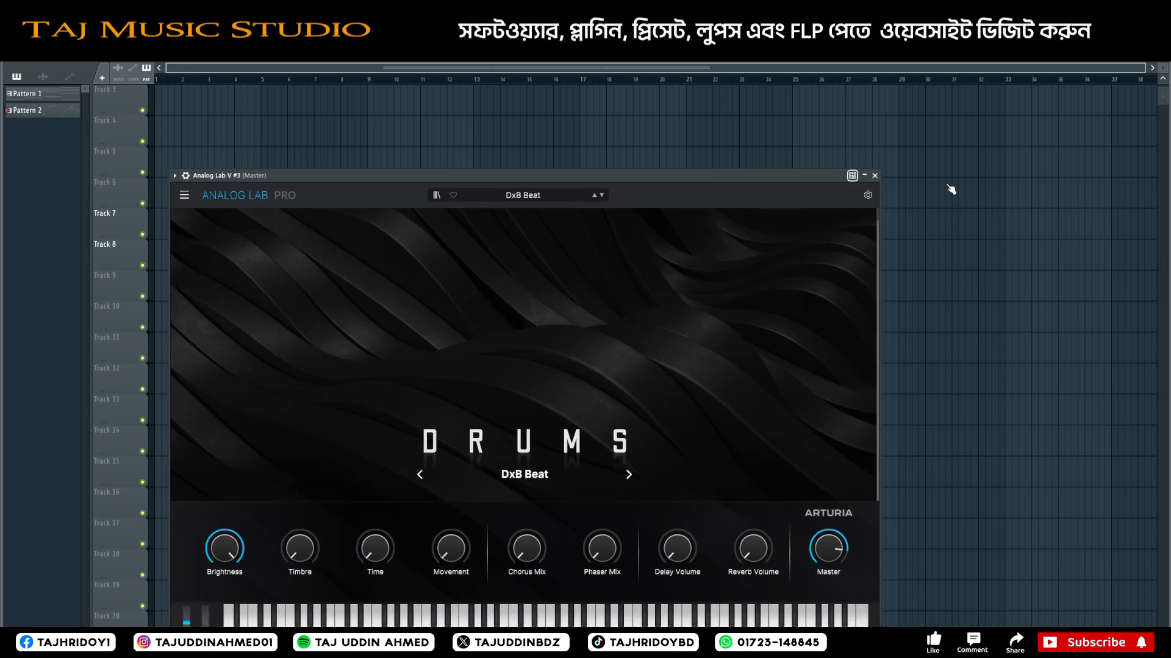
Create an empty Pattern 3 for the DxB Beat drums and show its piano roll.
{"action": "key", "text": "F7"}
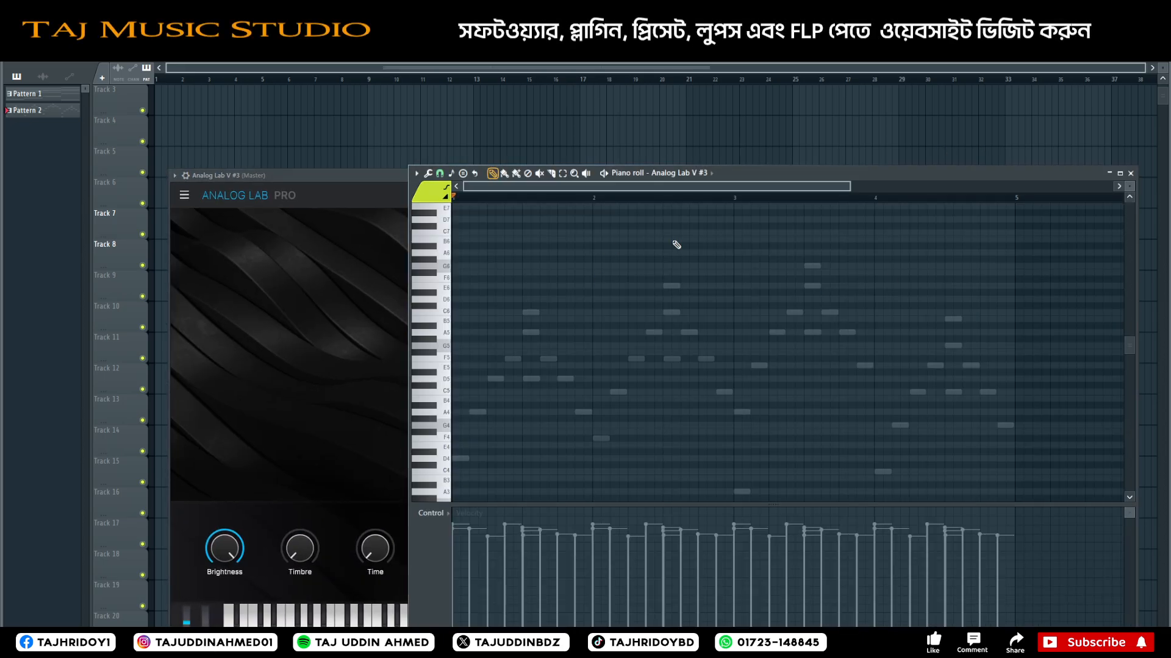
{"action": "key", "text": "F4"}
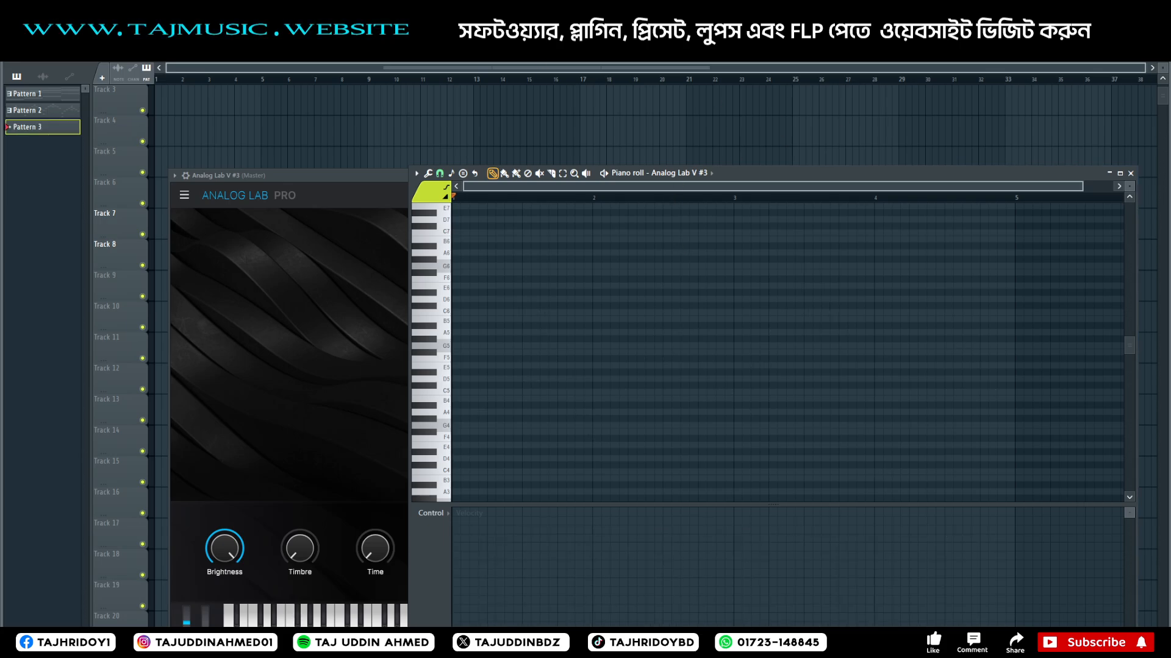
{"action": "key", "text": "F7"}
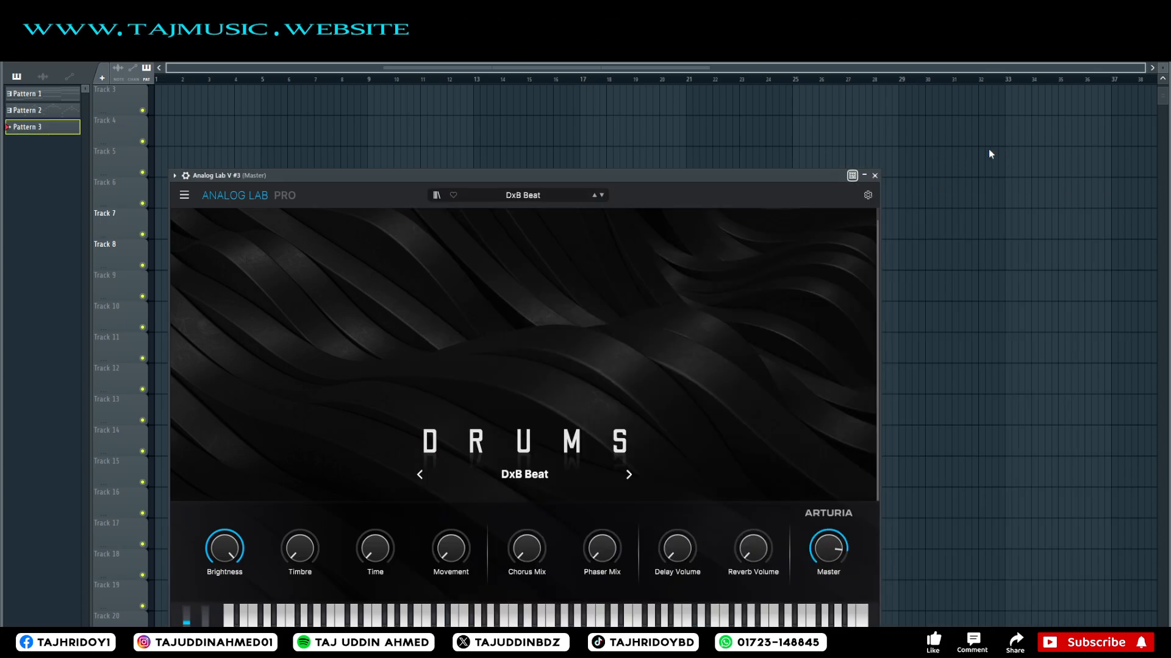
{"action": "key", "text": "F7"}
{"action": "key", "text": "Escape"}
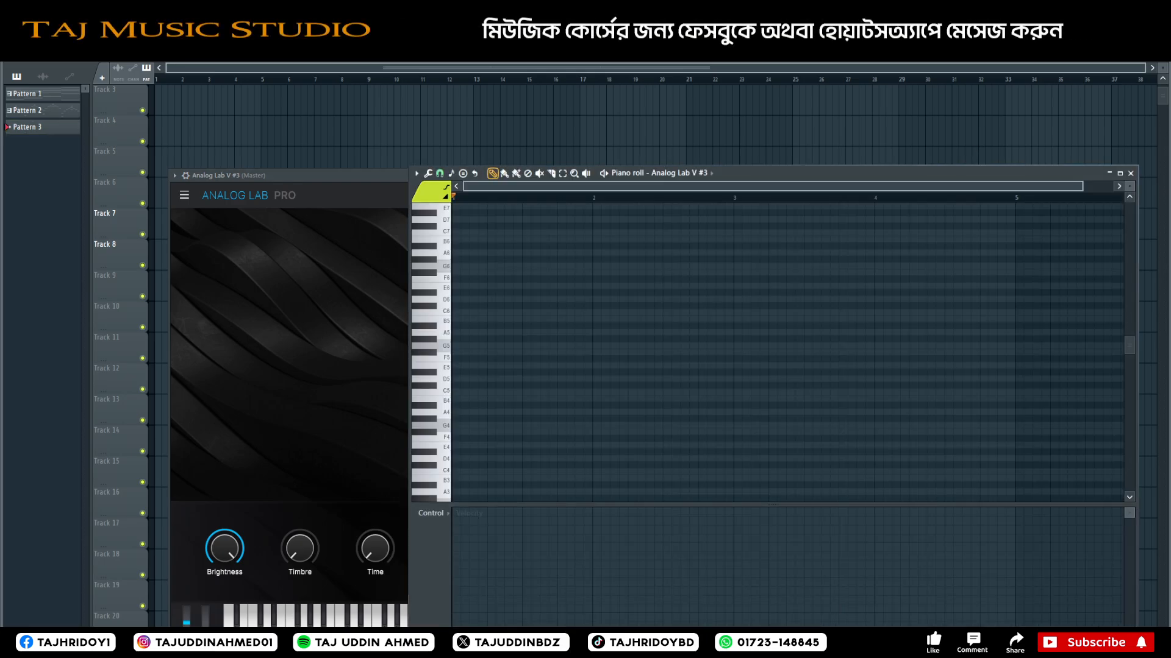
Audition the D5 and D4 drum sounds and draw a four-bar D4 note from bar 1 in Pattern 3.
{"action": "scroll", "coordinate": [786, 353], "scroll_direction": "down", "scroll_amount": 3}
{"action": "scroll", "coordinate": [767, 352], "scroll_direction": "up", "scroll_amount": 3}
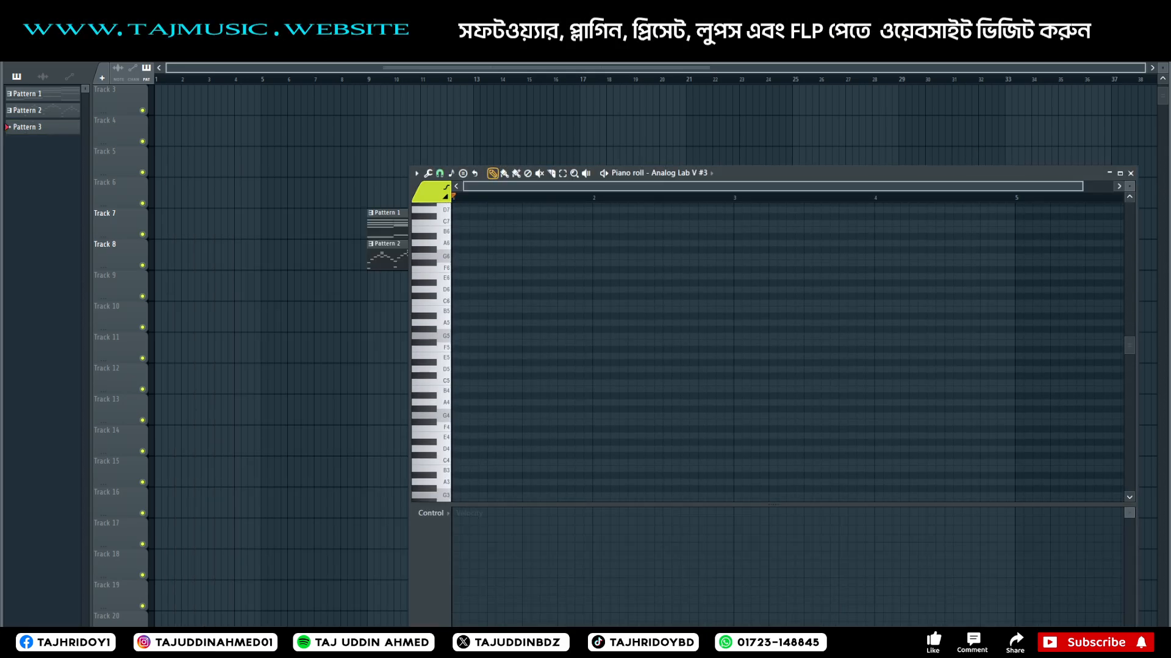
{"action": "left_click", "coordinate": [449, 379]}
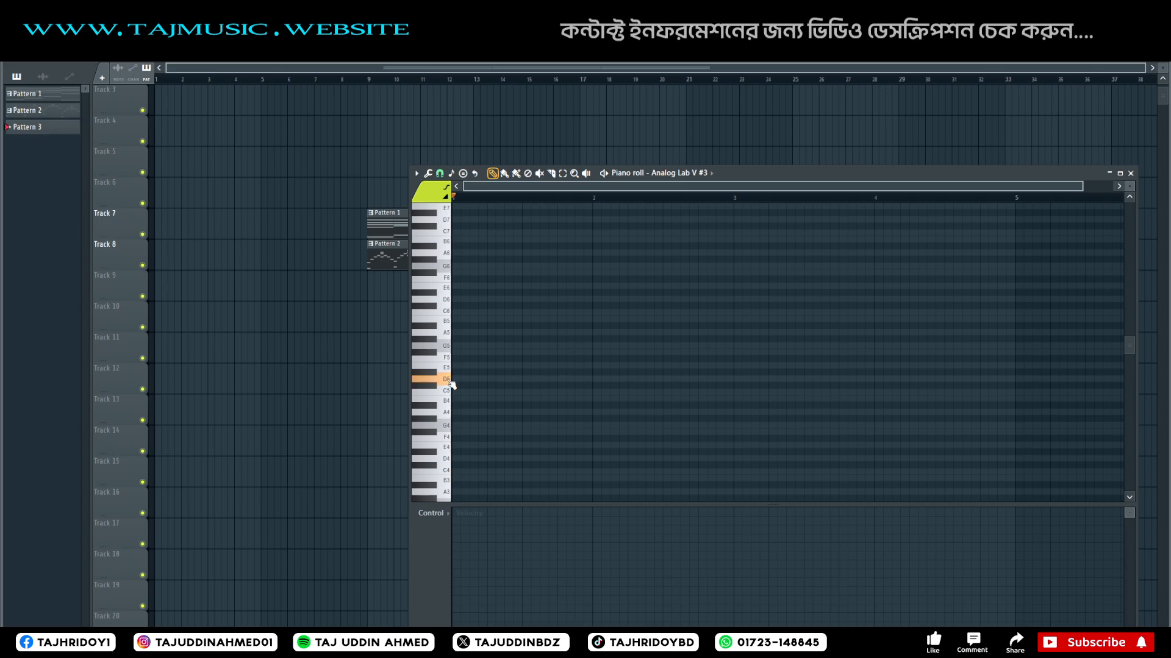
{"action": "left_click", "coordinate": [448, 461]}
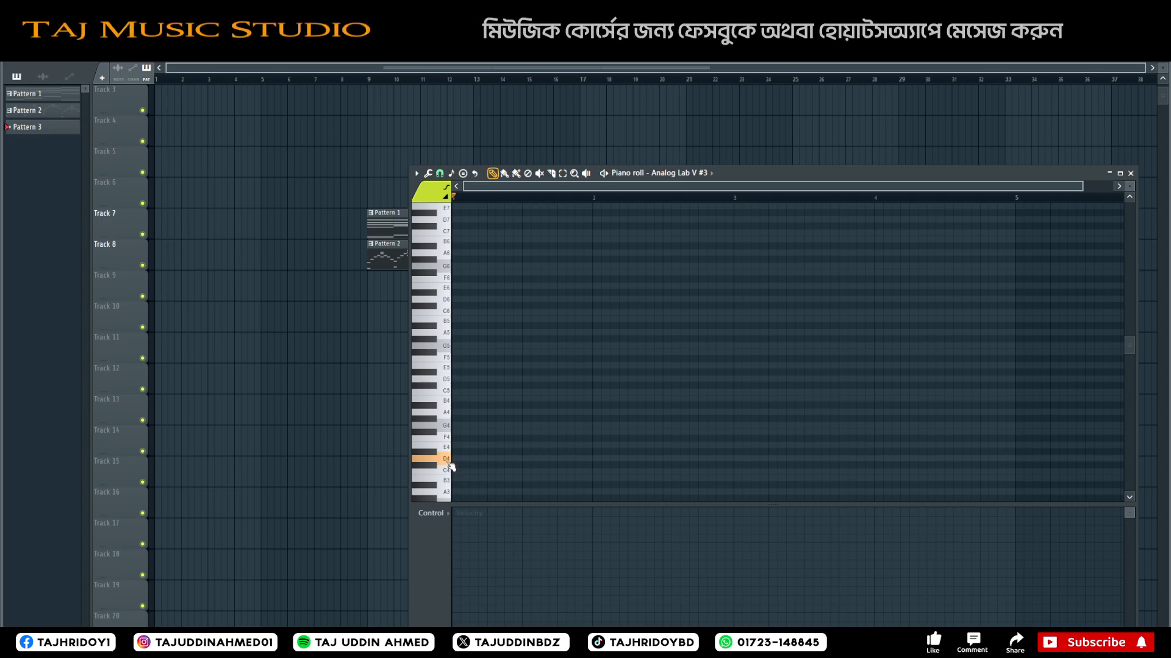
{"action": "left_click_drag", "start_coordinate": [455, 460], "coordinate": [437, 459]}
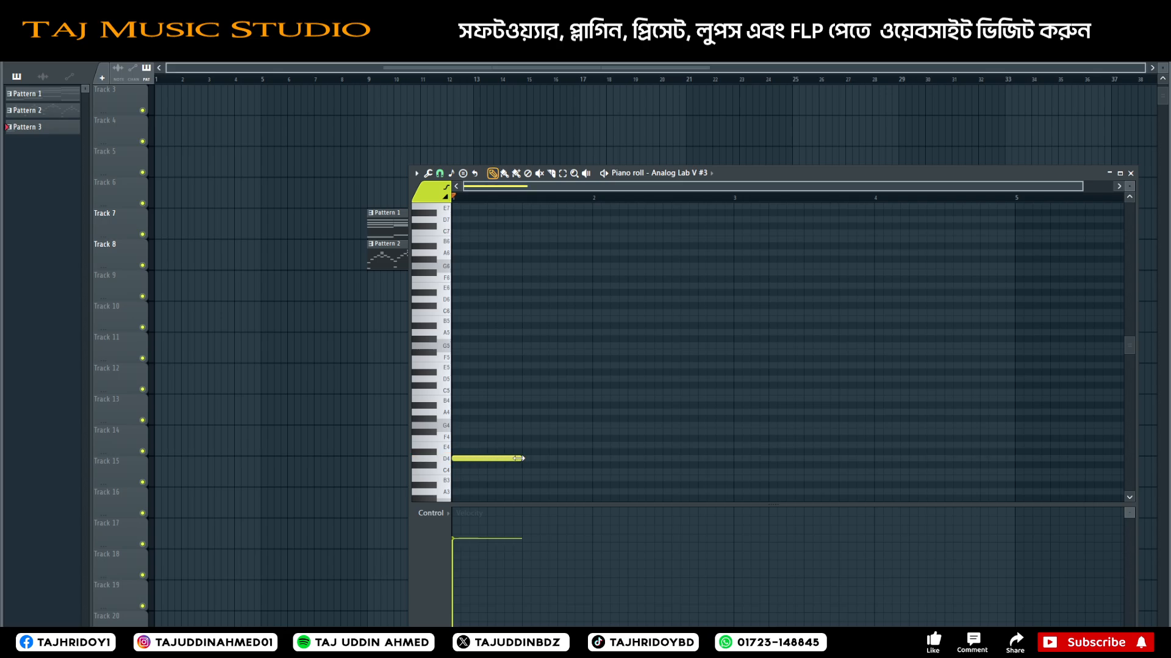
{"action": "left_click_drag", "start_coordinate": [1014, 458], "coordinate": [1015, 459]}
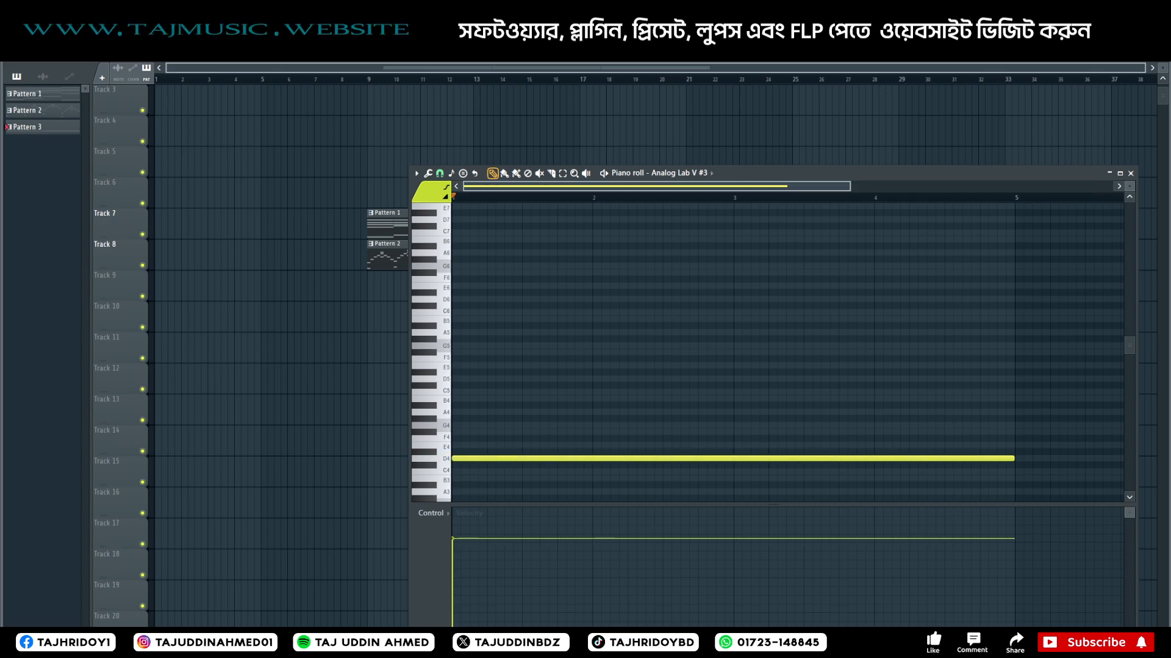
{"action": "left_click", "coordinate": [1131, 174]}
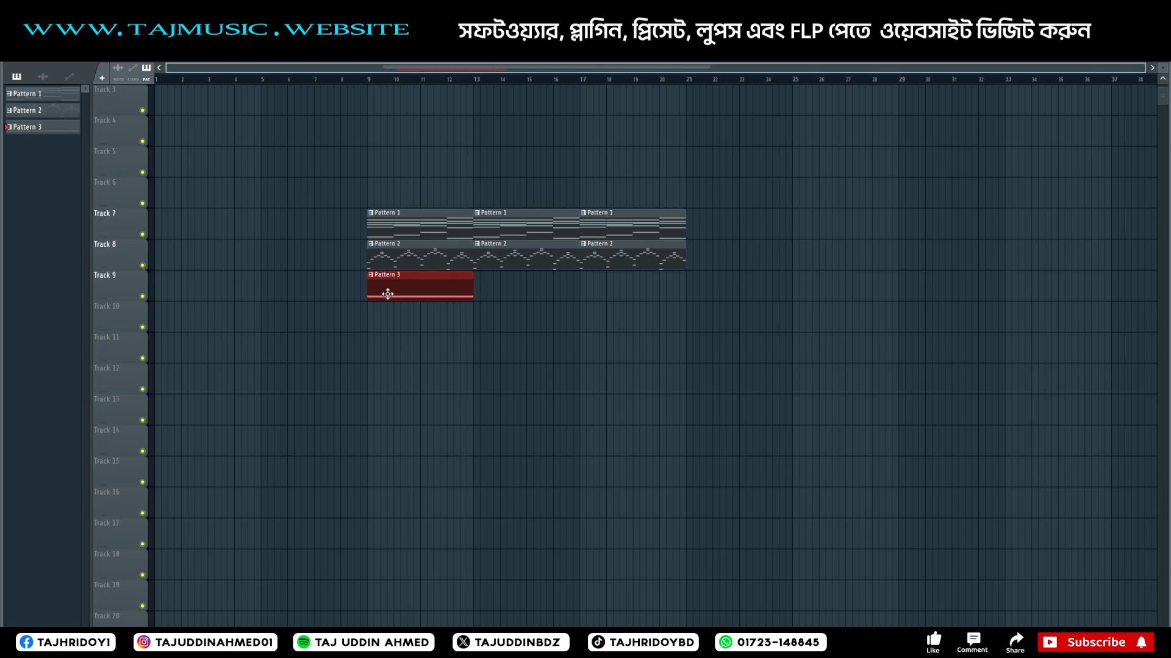
Play the arrangement from just before bar 9 to hear the Pattern 3 drum clip on Track 9 with the keys and lead.
{"action": "key", "text": "space"}
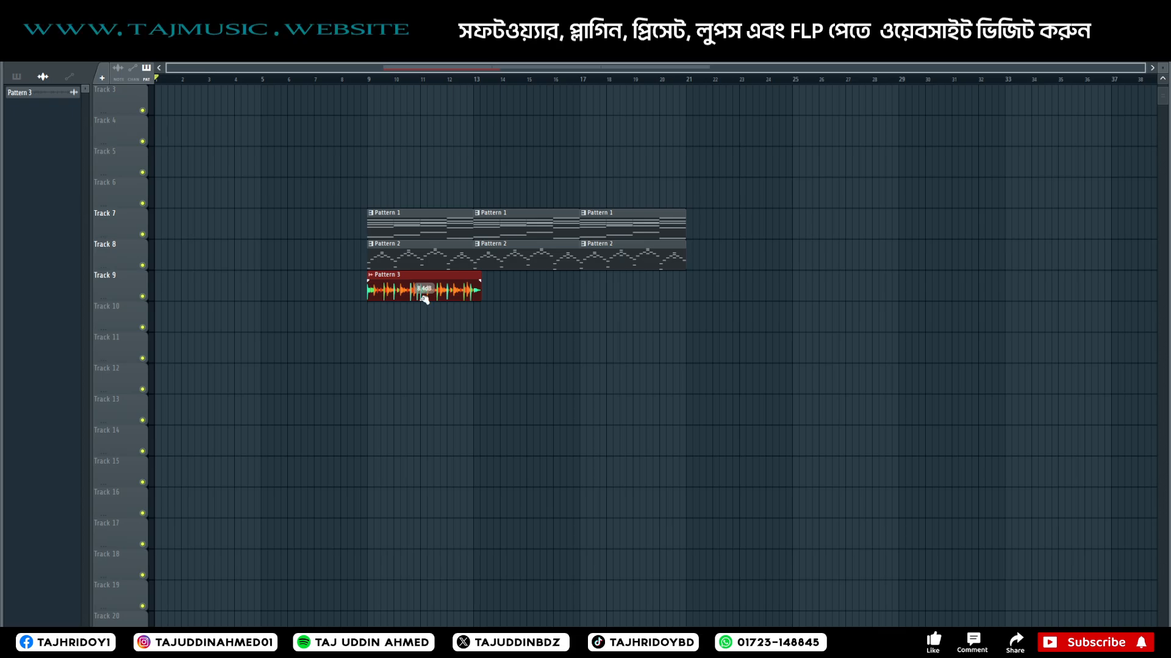
{"action": "key", "text": "space"}
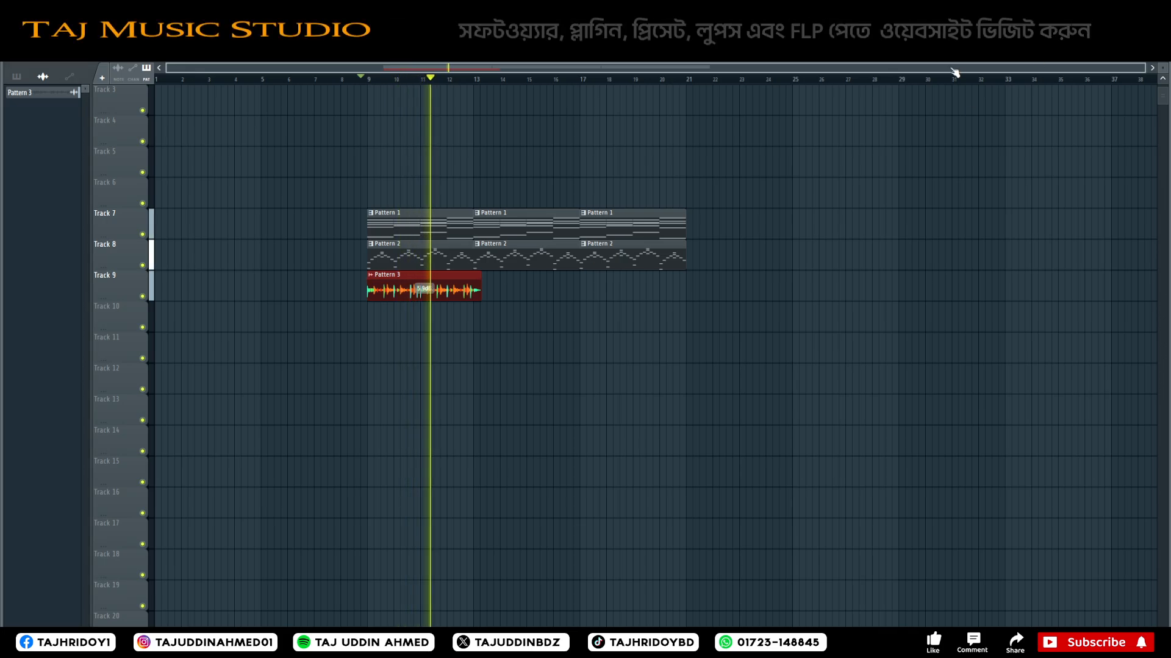
{"action": "key", "text": "space"}
Step through the neighbouring drum presets in the third Analog Lab V, settle on Mega Kick, and close the plugin window.
{"action": "key", "text": "Tab"}
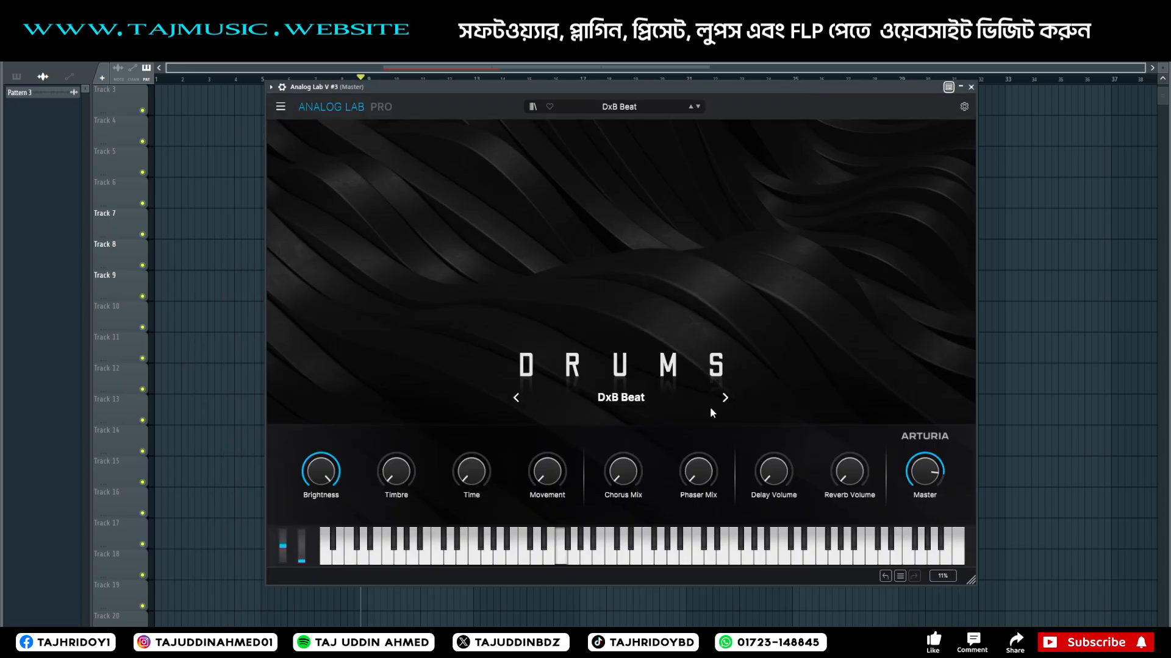
{"action": "left_click", "coordinate": [725, 399]}
{"action": "left_click", "coordinate": [517, 397]}
{"action": "left_click", "coordinate": [517, 397]}
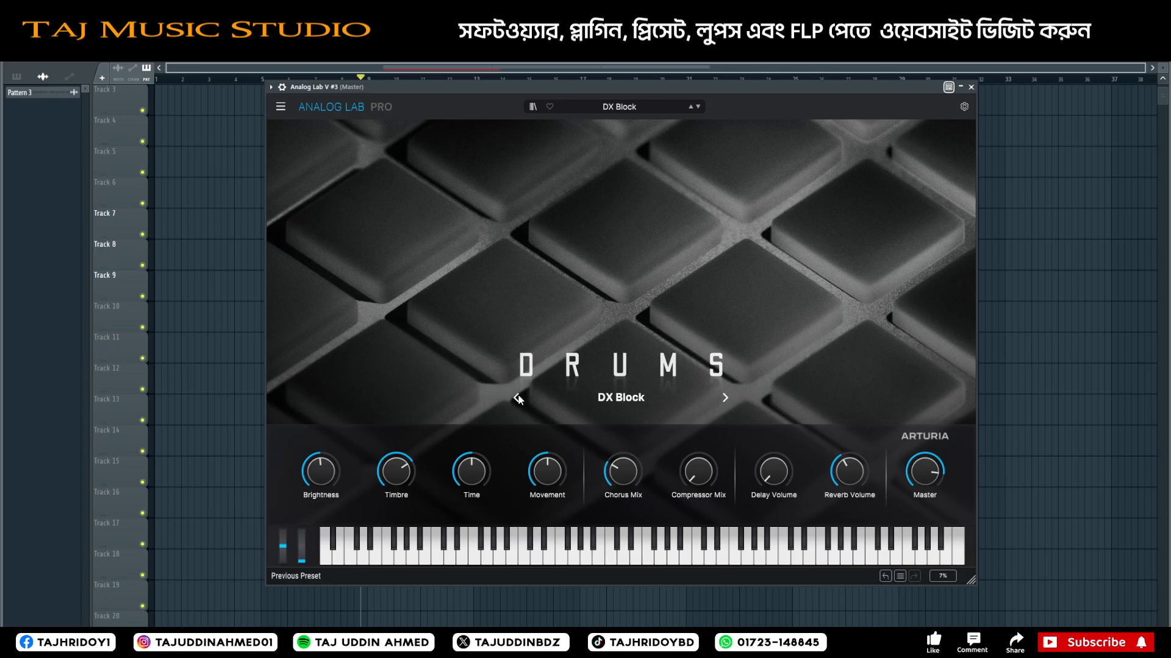
{"action": "left_click", "coordinate": [517, 398]}
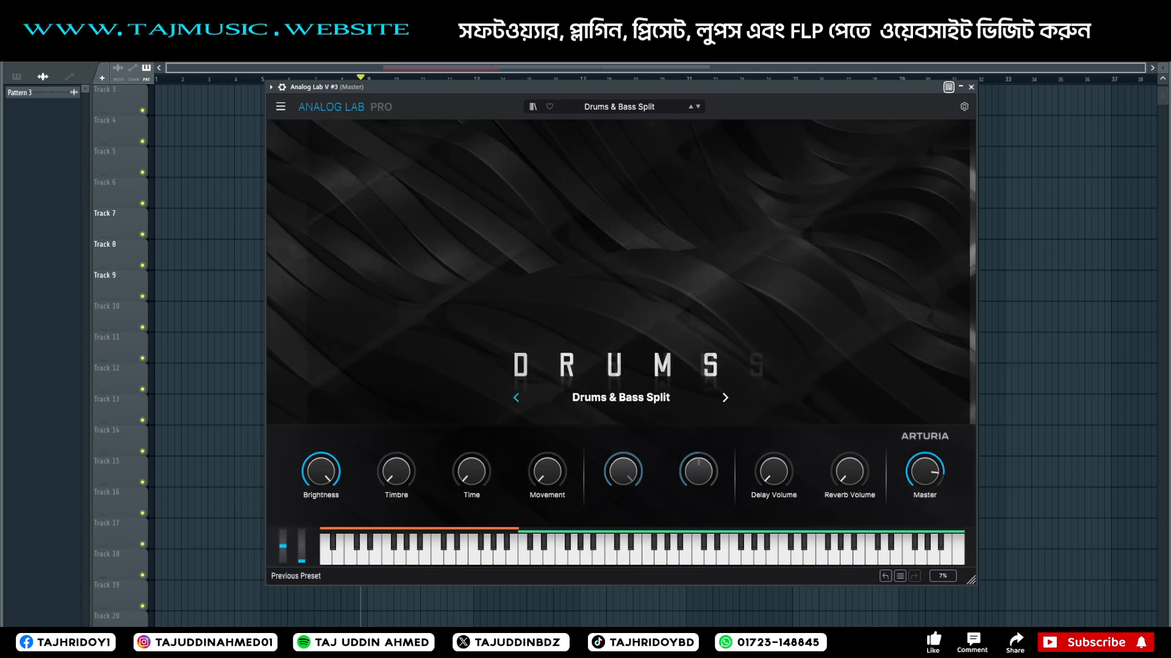
{"action": "left_click", "coordinate": [517, 397]}
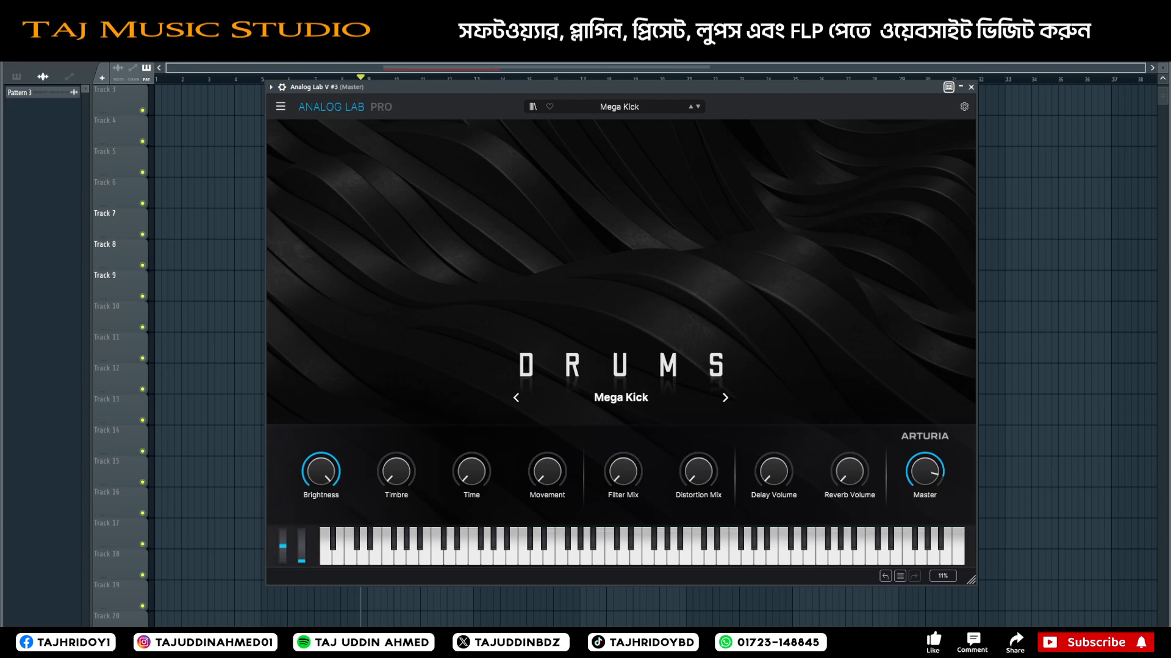
{"action": "left_click_drag", "start_coordinate": [843, 86], "coordinate": [706, 176]}
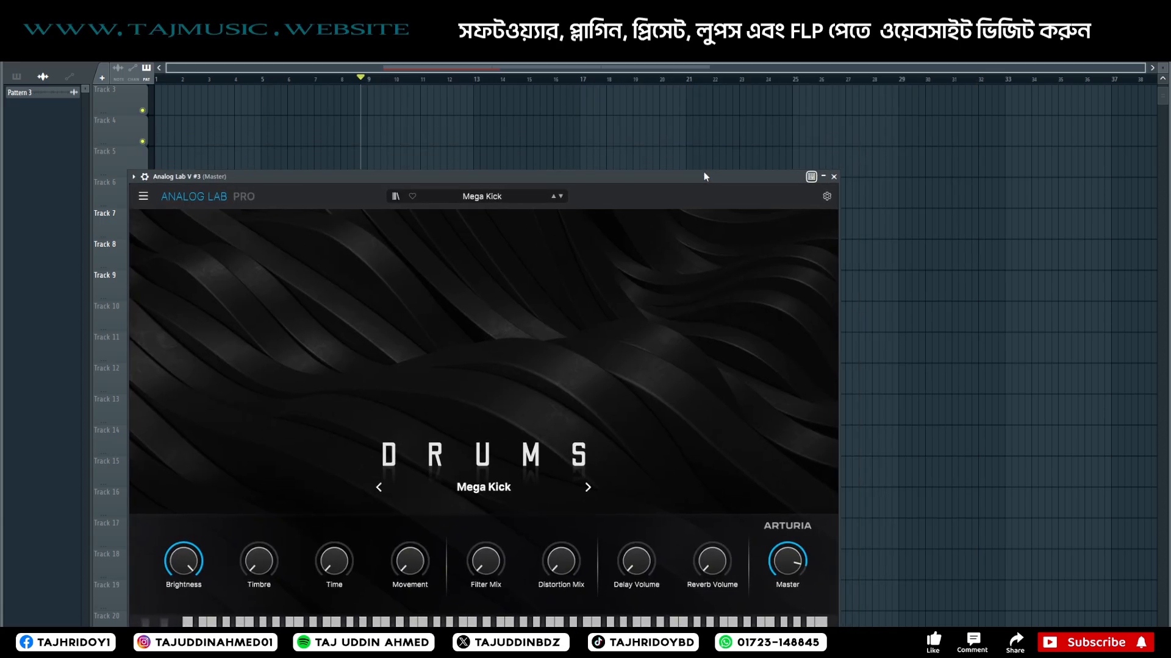
{"action": "left_click", "coordinate": [834, 177]}
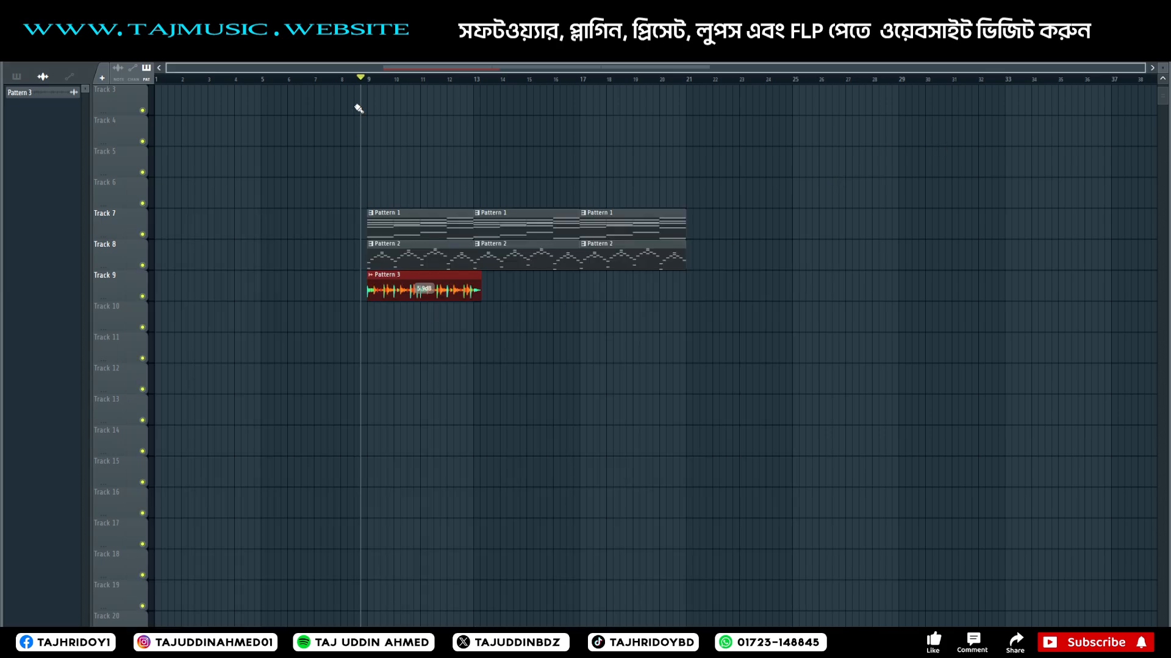
Inspect the Pattern 3 drum waveform from bar 9 on Track 9 and play it from the start marker.
{"action": "scroll", "coordinate": [363, 93], "scroll_direction": "up", "scroll_amount": 5}
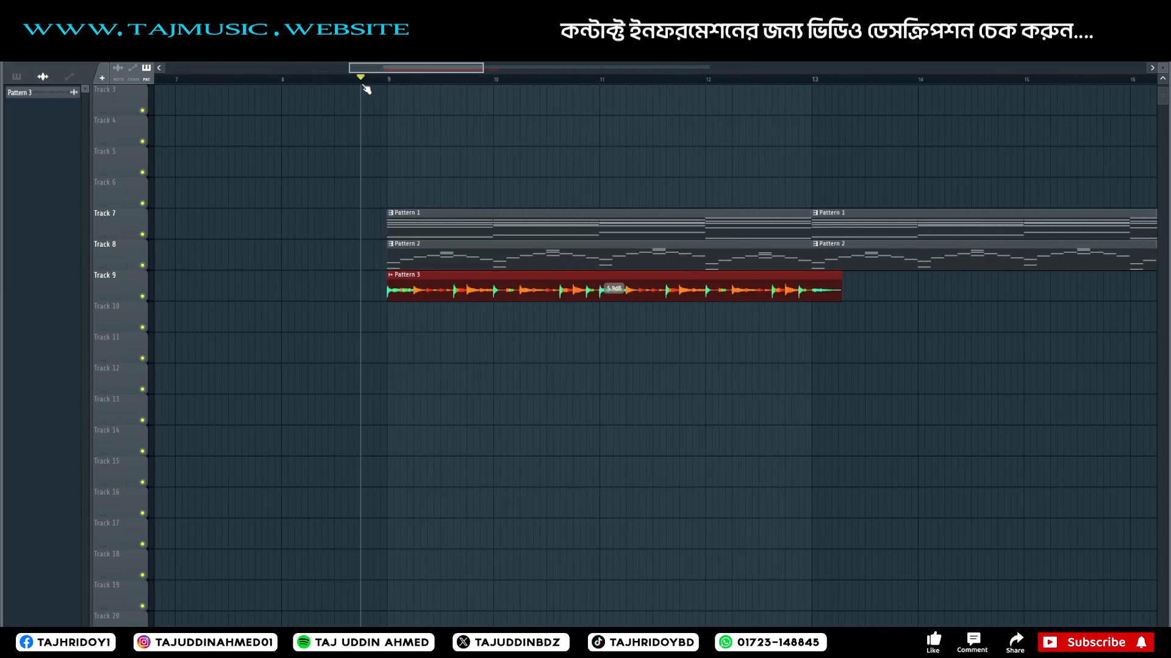
{"action": "scroll", "coordinate": [366, 90], "scroll_direction": "up", "scroll_amount": 1}
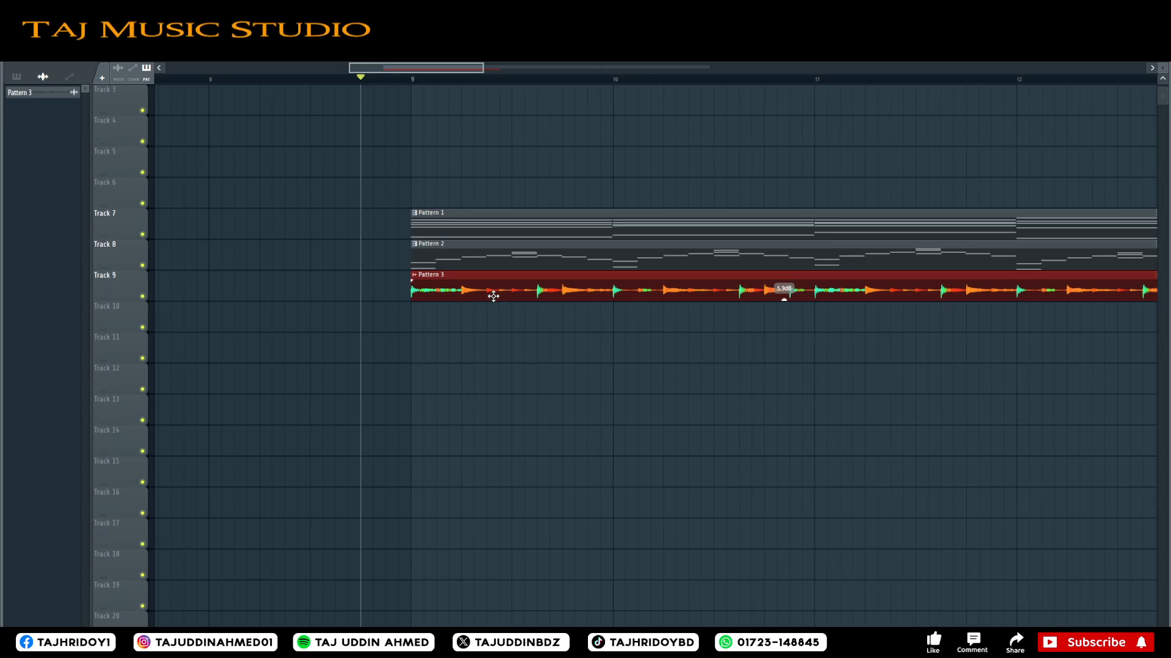
{"action": "key", "text": "space"}
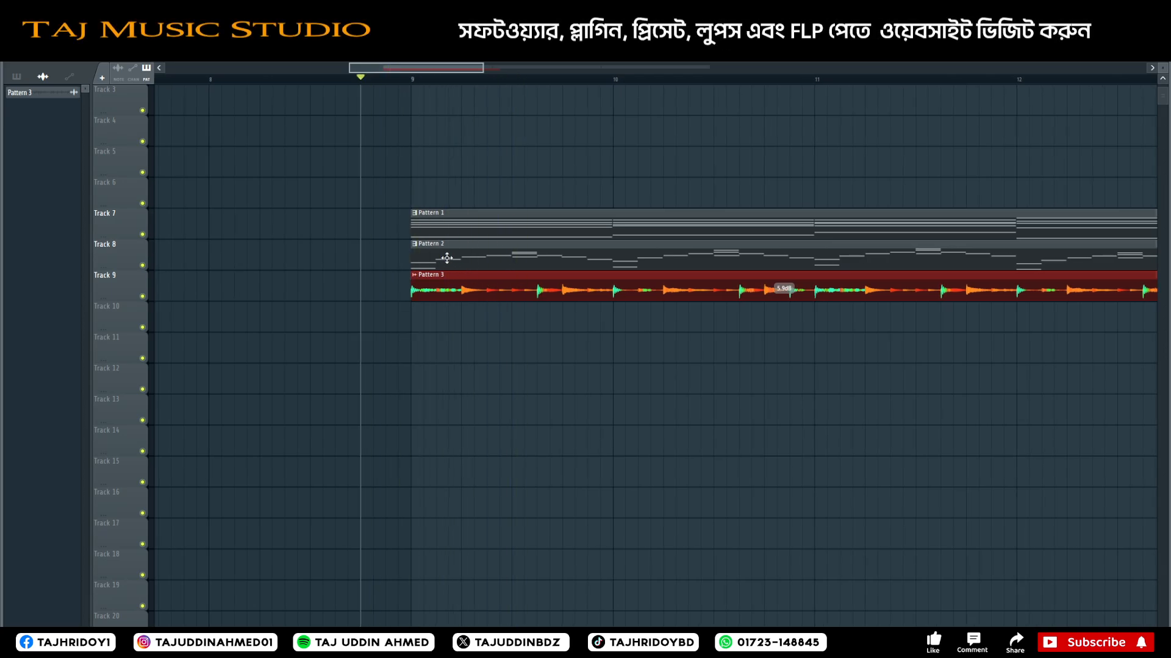
Place the Pattern 3 note clip on Track 11 at bar 9.
{"action": "key", "text": "space"}
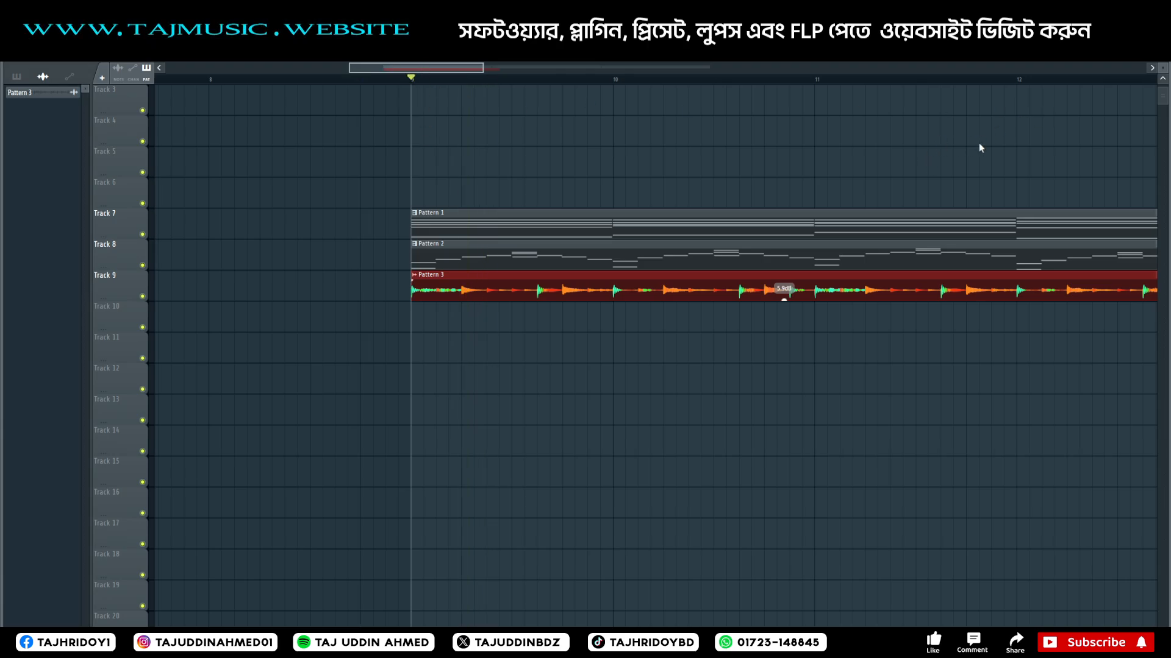
{"action": "key", "text": "F7"}
{"action": "left_click_drag", "start_coordinate": [814, 174], "coordinate": [724, 409]}
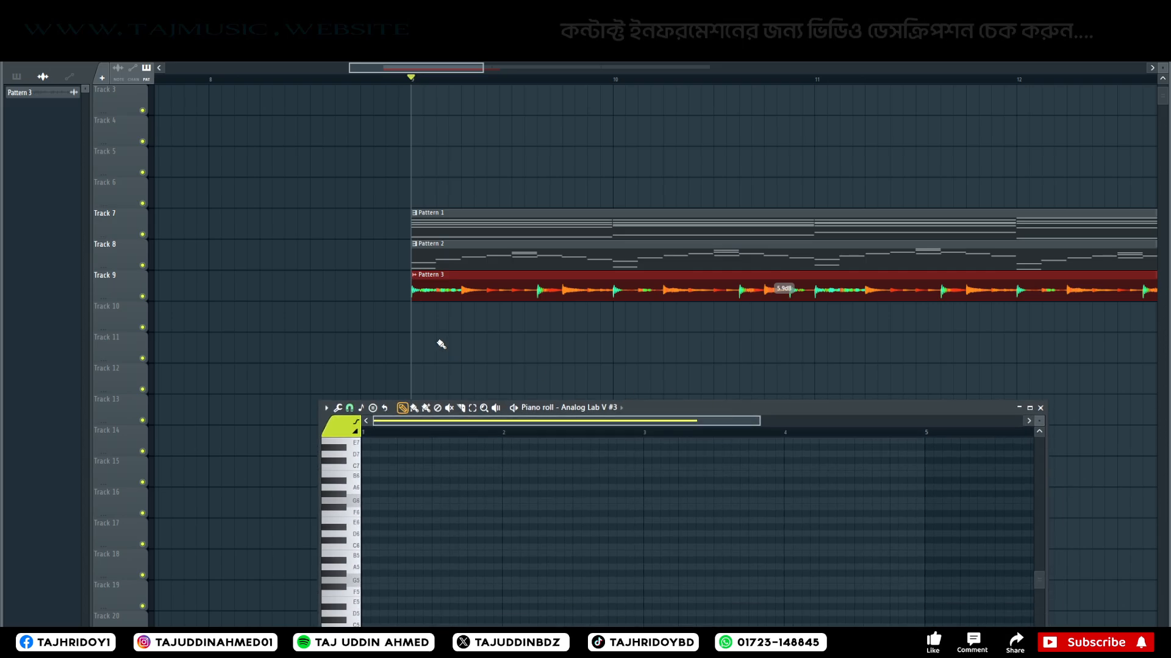
{"action": "left_click", "coordinate": [433, 342]}
{"action": "scroll", "coordinate": [427, 82], "scroll_direction": "down", "scroll_amount": 3}
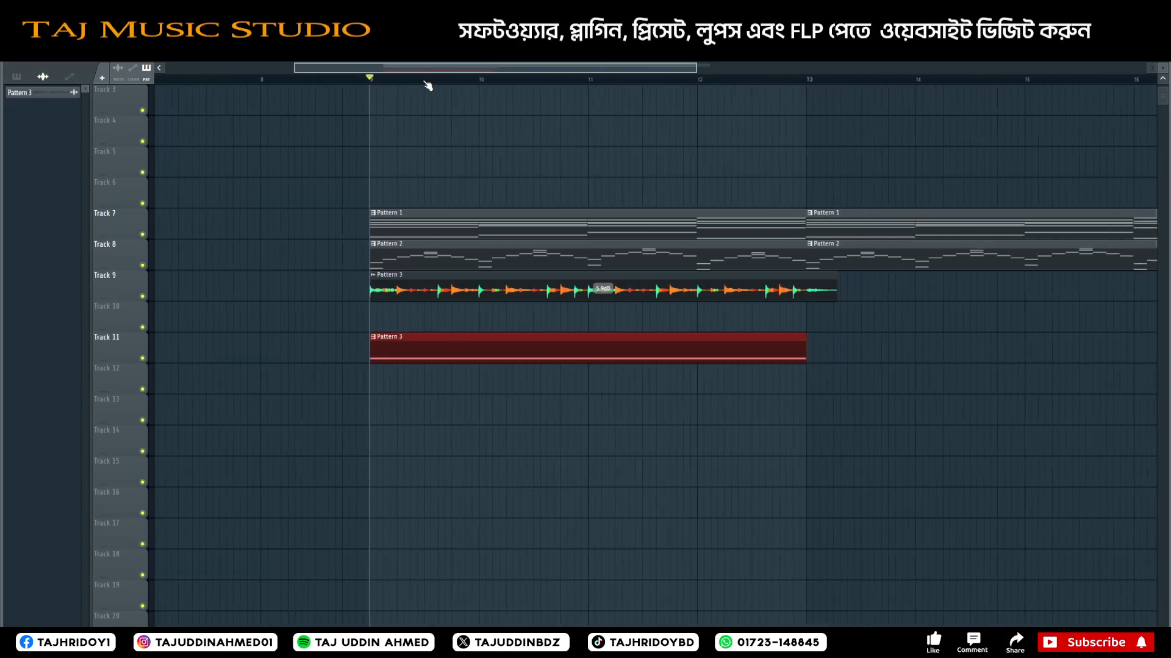
{"action": "scroll", "coordinate": [428, 86], "scroll_direction": "down", "scroll_amount": 3}
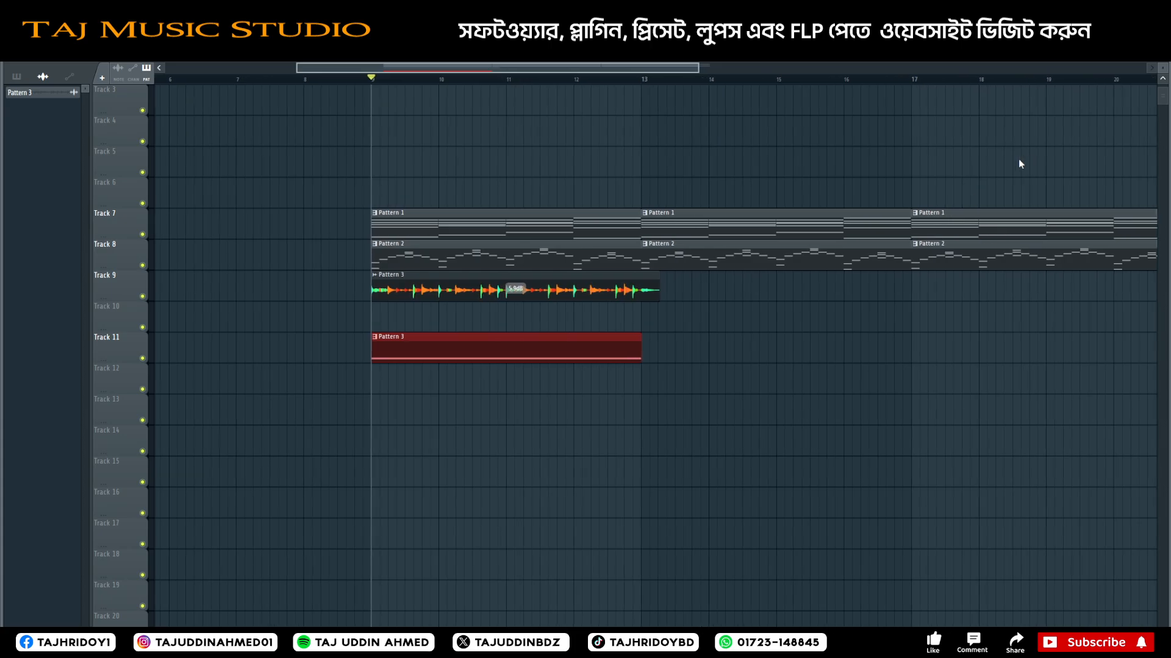
Shorten the Pattern 3 note to one beat at D5 and trim its Track 11 clip to the same length.
{"action": "key", "text": "F7"}
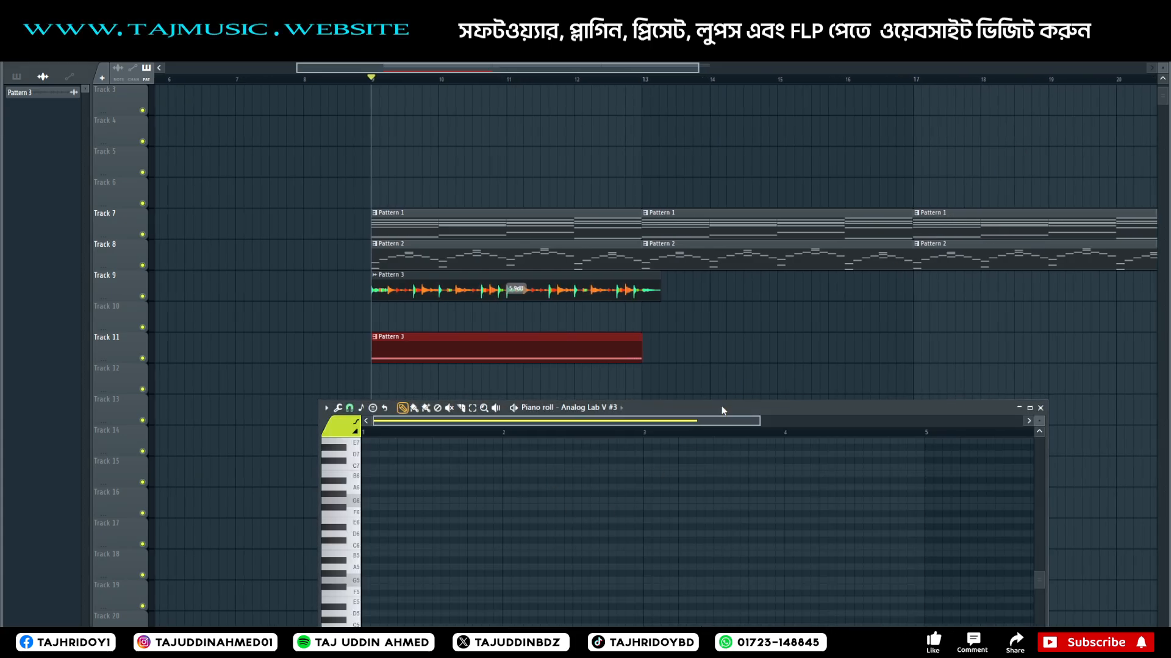
{"action": "left_click_drag", "start_coordinate": [722, 410], "coordinate": [843, 180]}
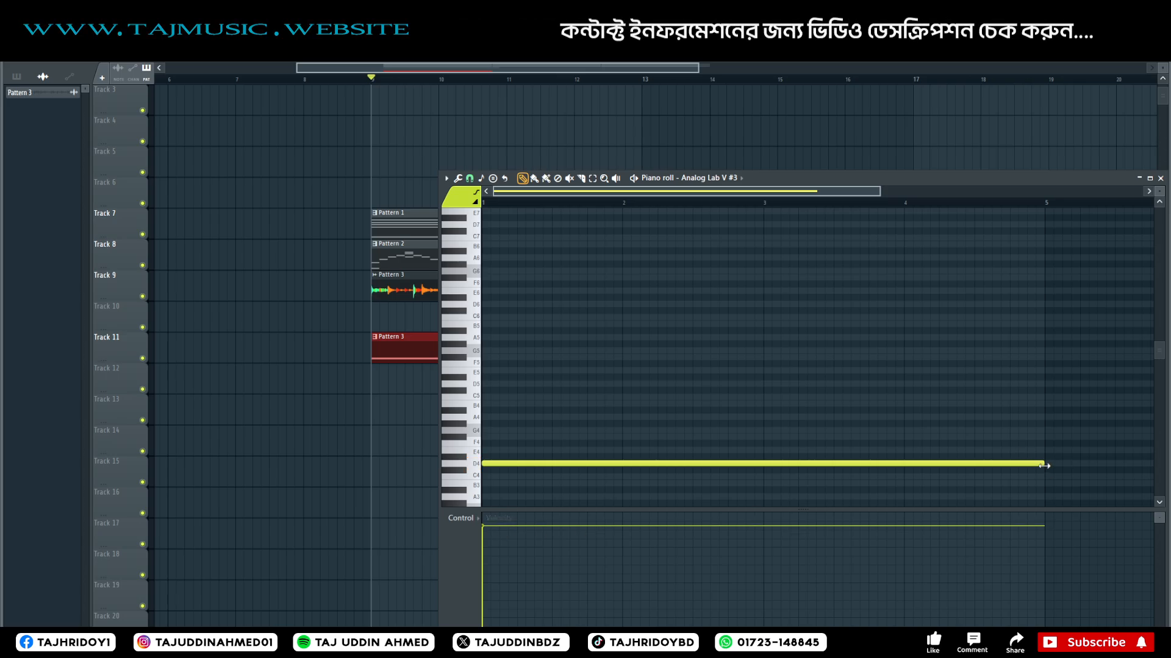
{"action": "left_click_drag", "start_coordinate": [1044, 464], "coordinate": [517, 464]}
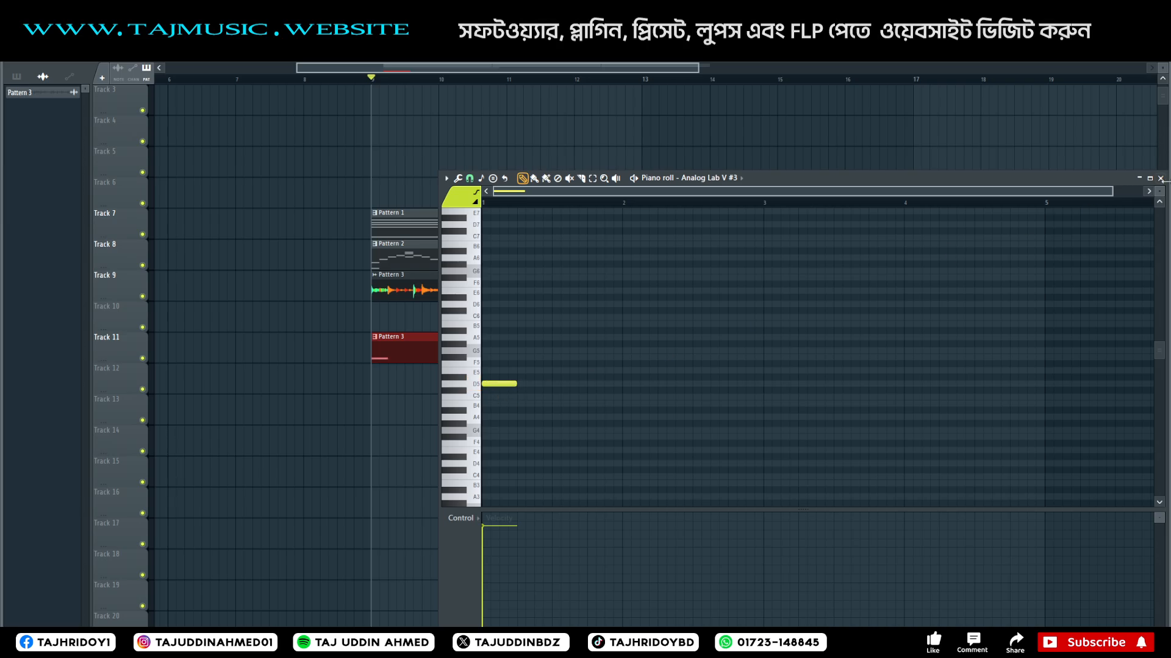
{"action": "left_click", "coordinate": [1160, 179]}
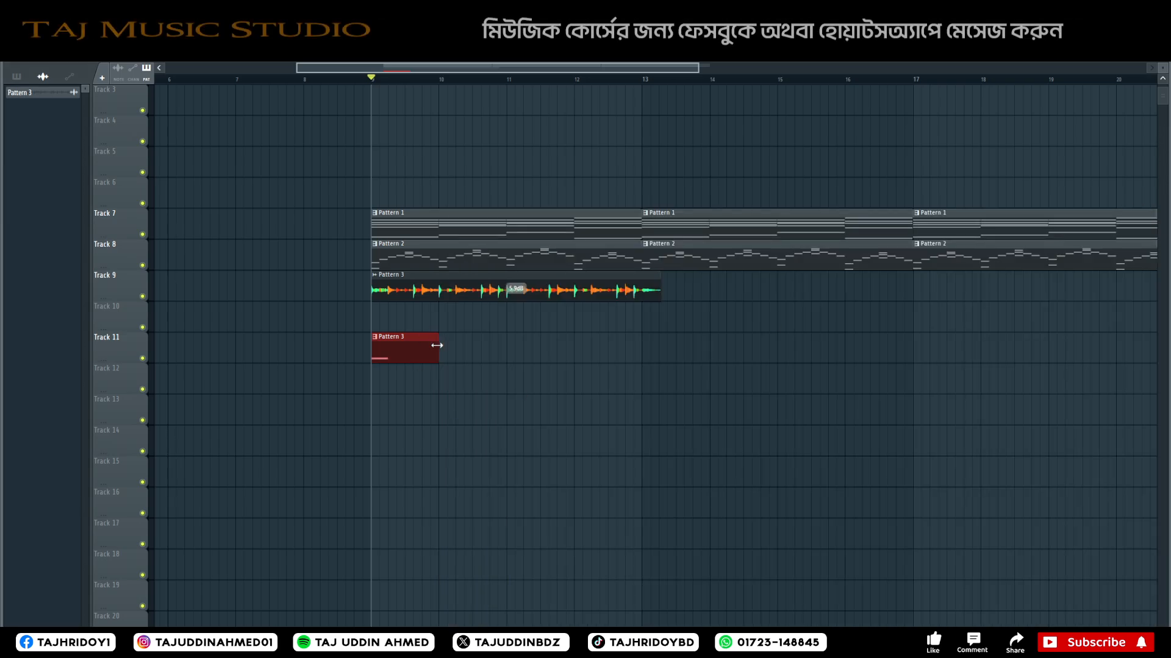
{"action": "left_click_drag", "start_coordinate": [437, 346], "coordinate": [389, 346]}
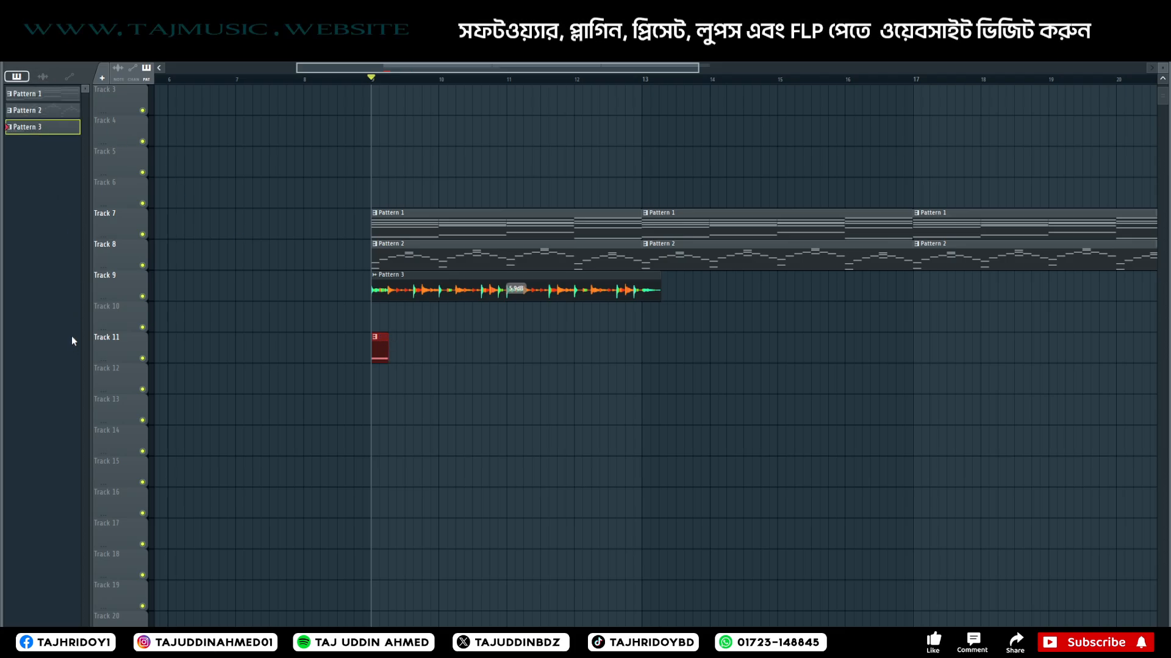
Convert the trimmed Pattern 3 clip on Track 11 to an audio clip and raise its gain to 10.6 dB.
{"action": "key", "text": "l"}
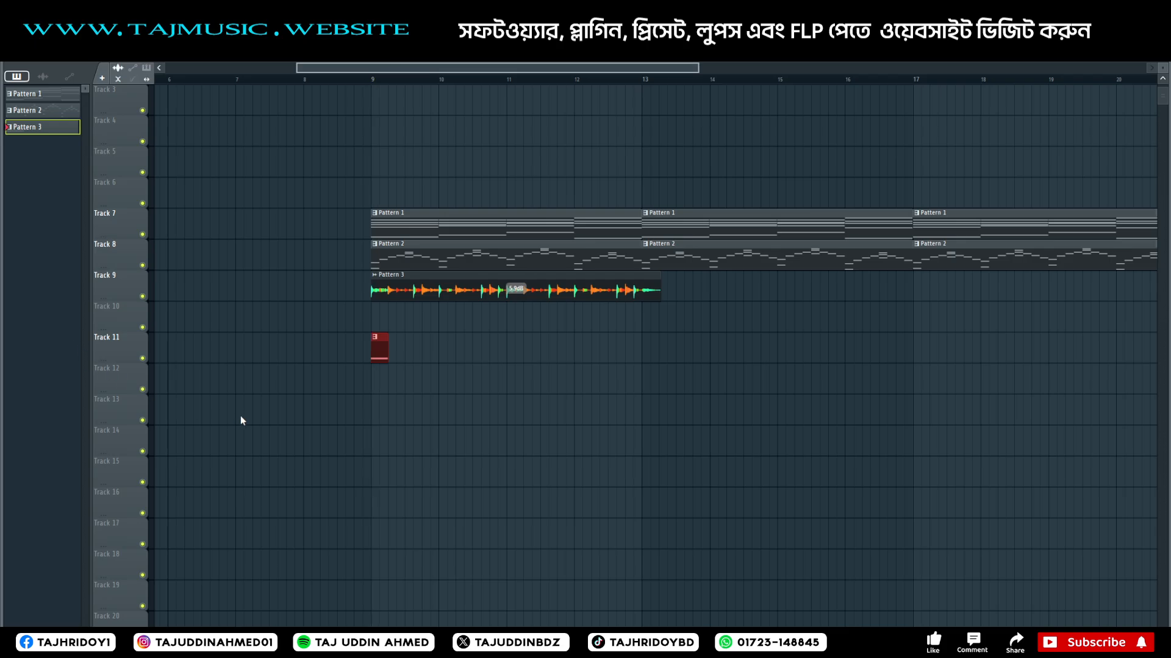
{"action": "scroll", "coordinate": [376, 78], "scroll_direction": "up", "scroll_amount": 6}
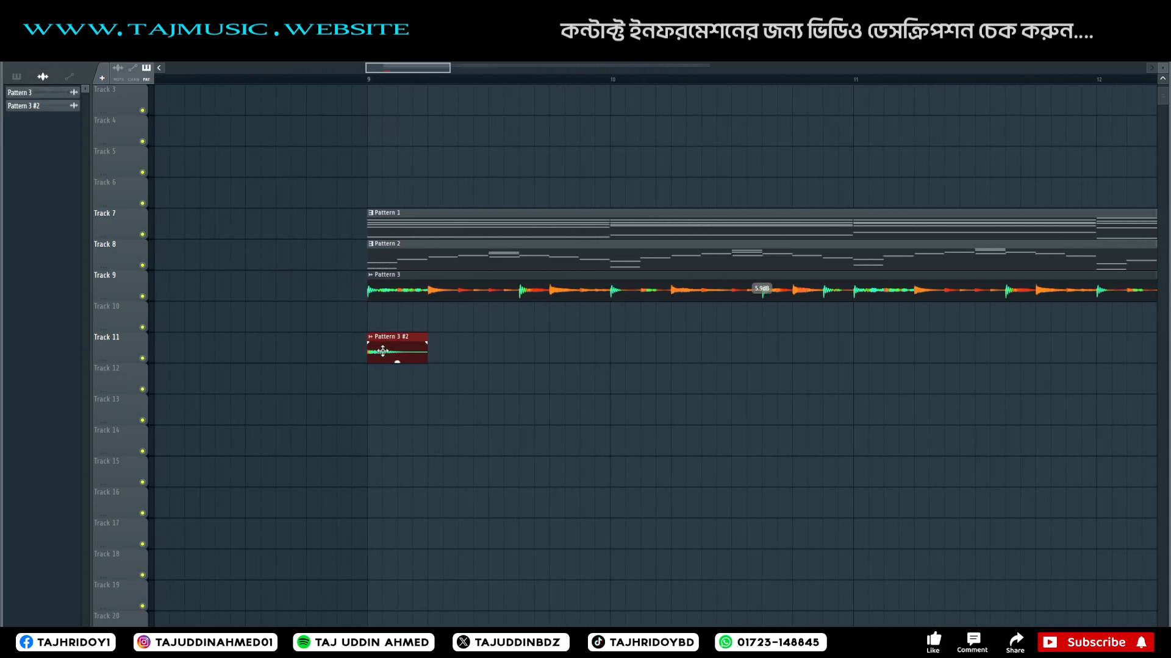
{"action": "left_click_drag", "start_coordinate": [405, 361], "coordinate": [405, 343]}
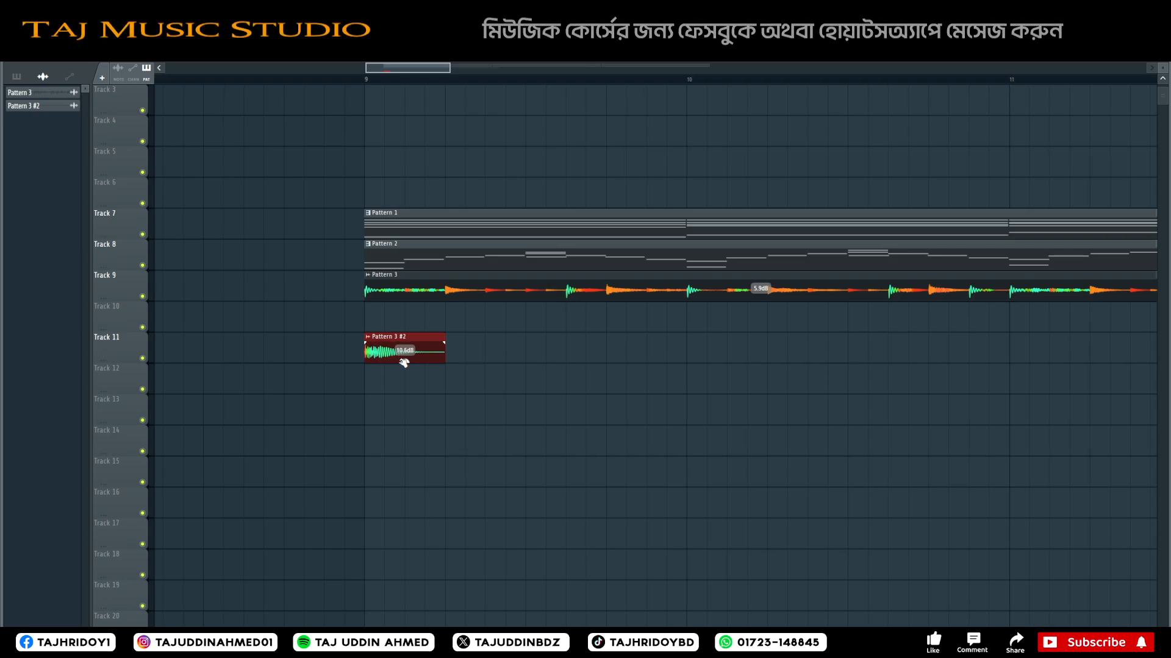
Place four more Pattern 3 #2 kick clips on Track 11, aligned with the drum hits of Track 9 in bars 9 and 10.
{"action": "left_click", "coordinate": [583, 354]}
{"action": "right_click", "coordinate": [612, 346]}
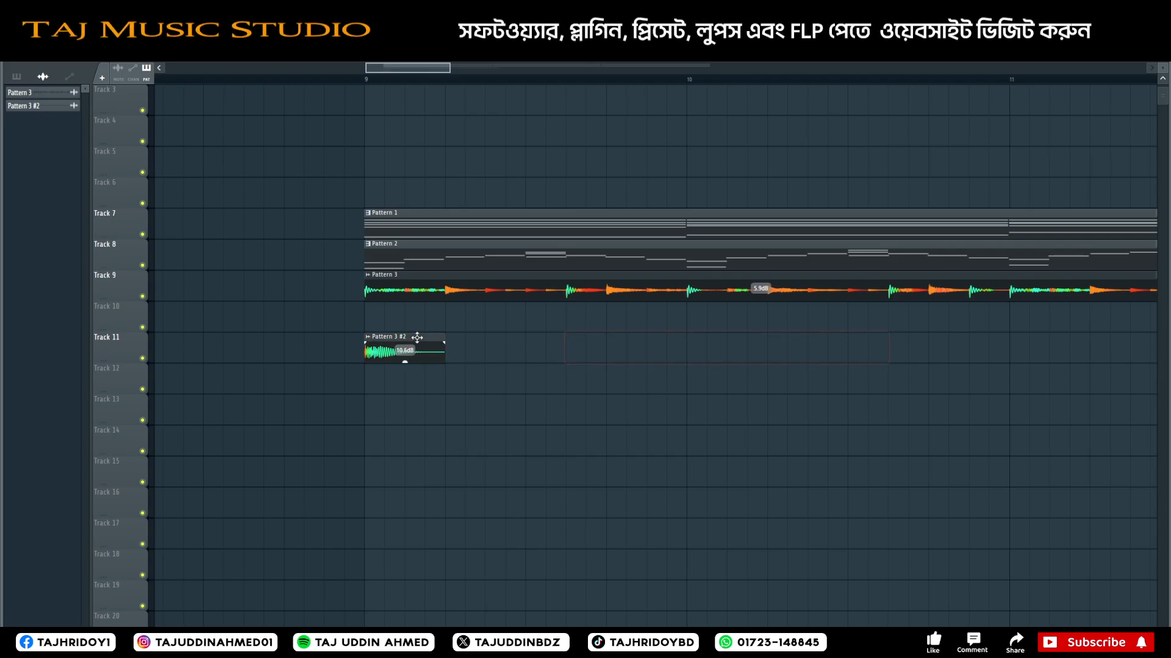
{"action": "key", "text": "space"}
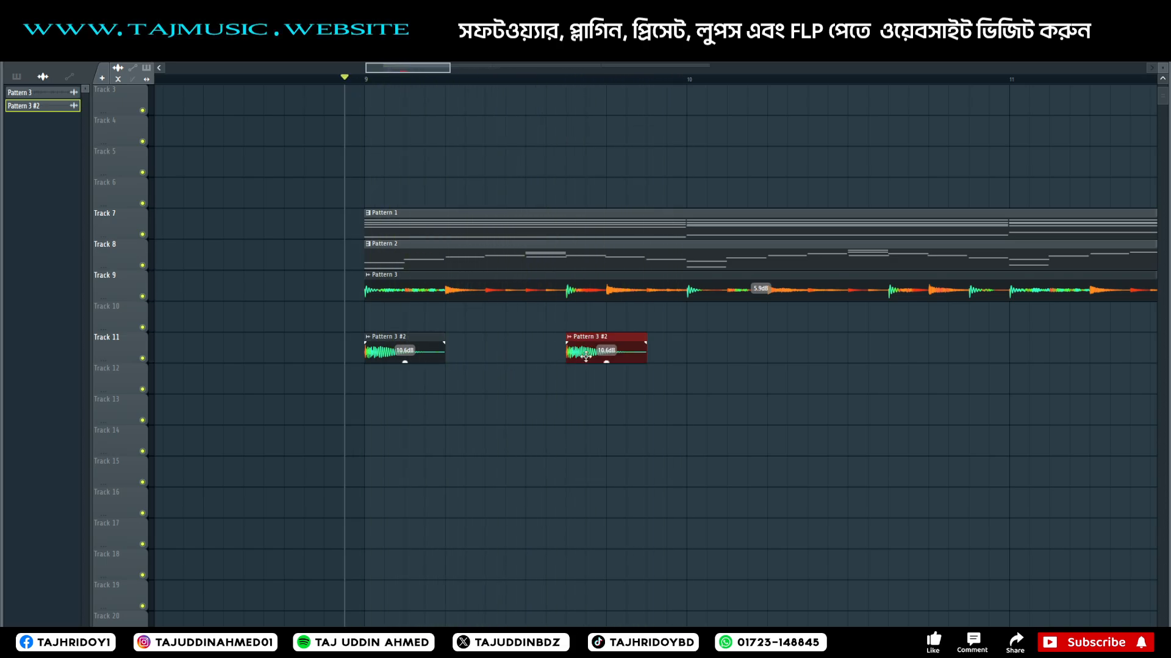
{"action": "key", "text": "space"}
{"action": "left_click", "coordinate": [707, 356]}
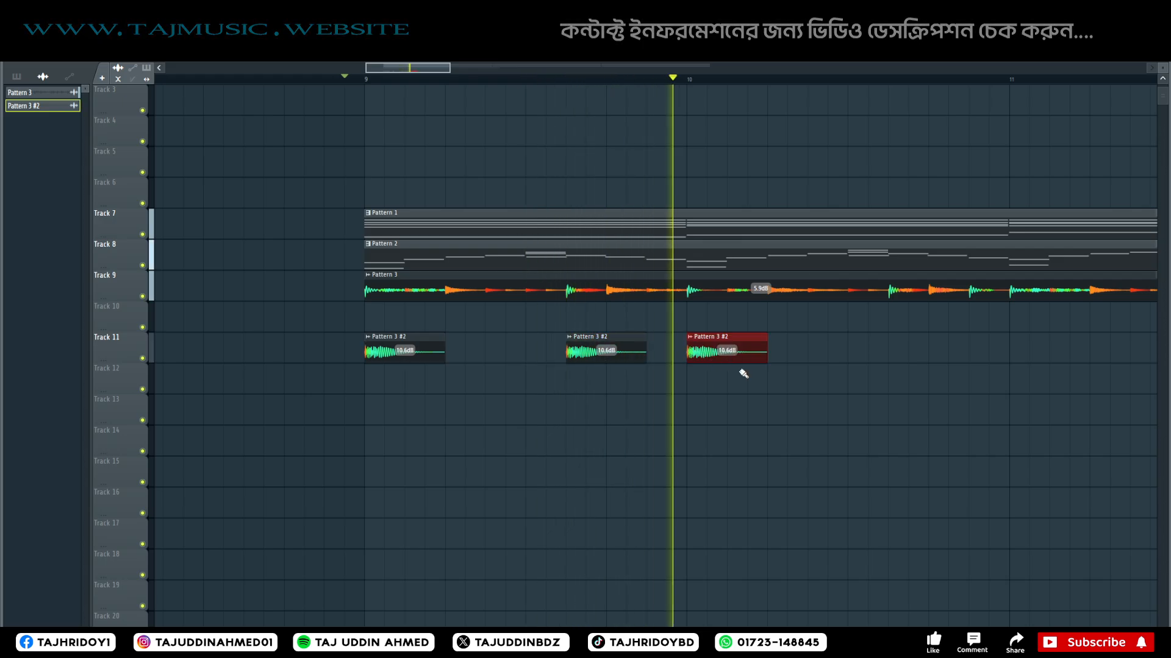
{"action": "key", "text": "space"}
{"action": "scroll", "coordinate": [514, 86], "scroll_direction": "down", "scroll_amount": 3}
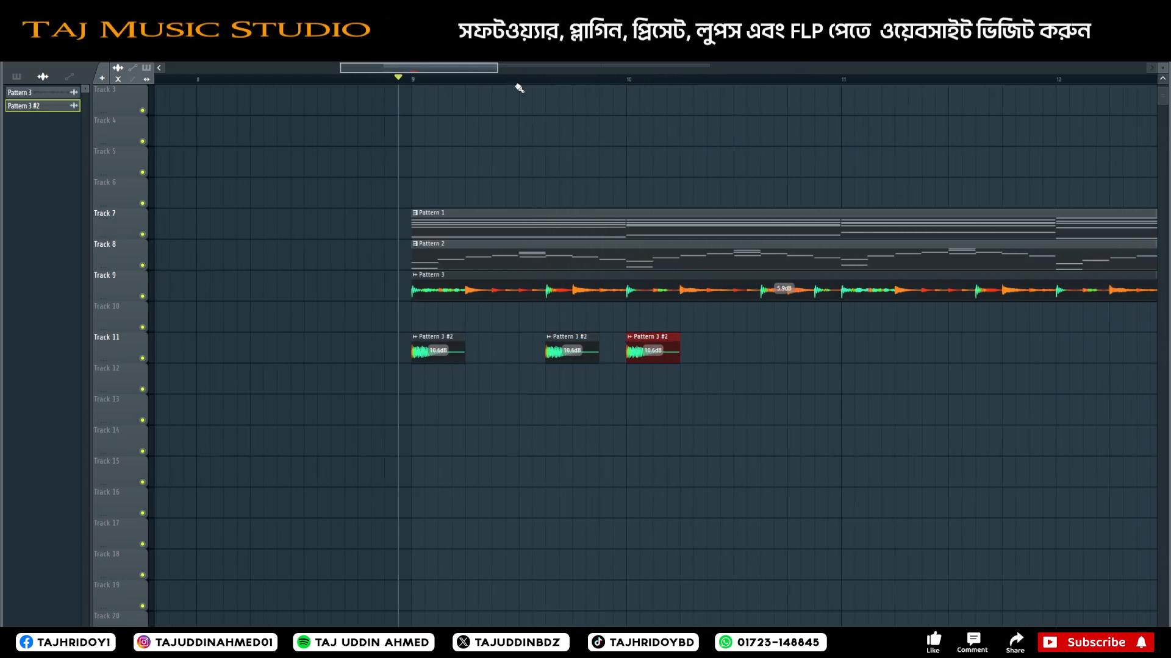
{"action": "key", "text": "space"}
{"action": "left_click", "coordinate": [728, 352]}
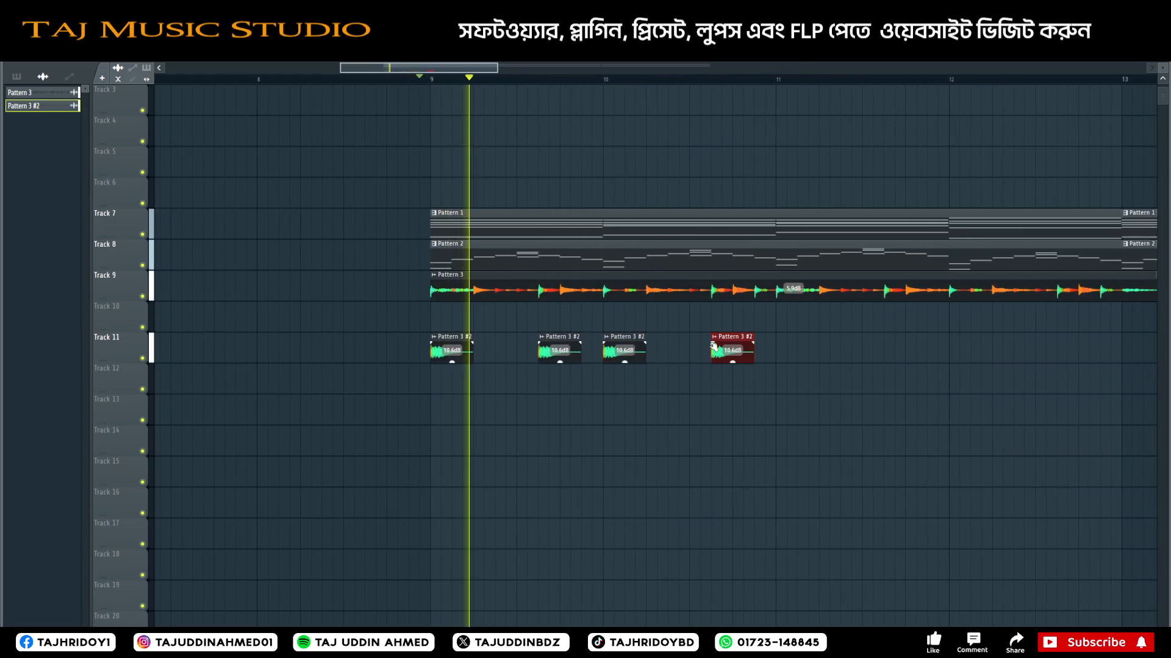
{"action": "left_click", "coordinate": [762, 352]}
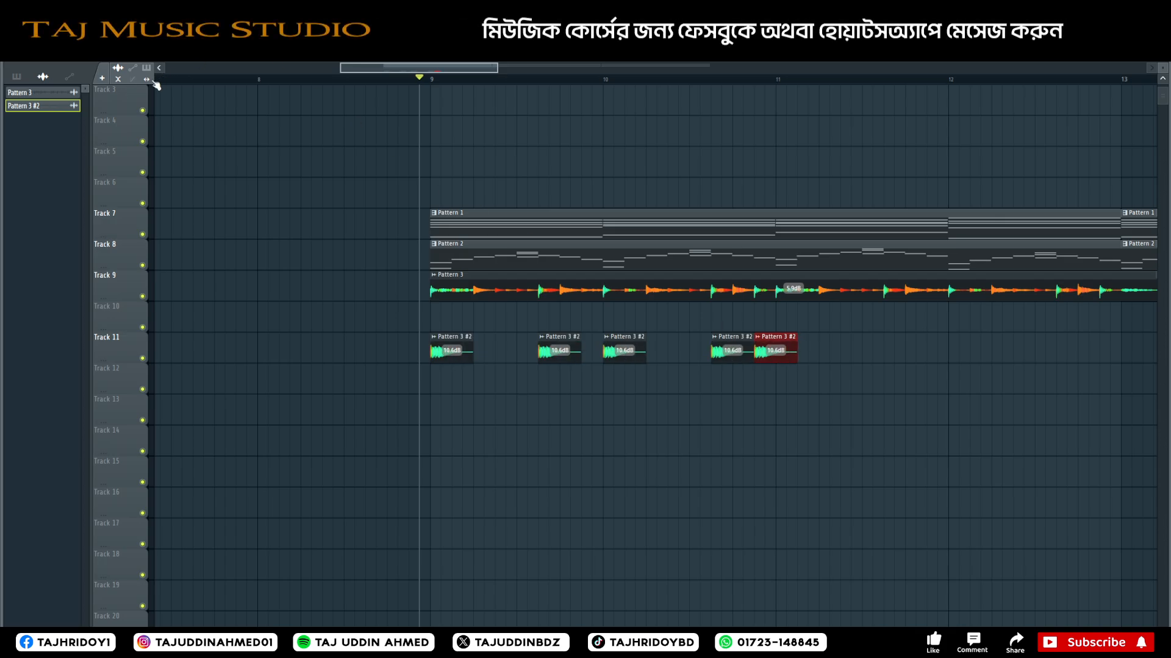
Trim all five Track 11 kick clips to half a beat with a fade-out and play them from just before bar 9.
{"action": "left_click_drag", "start_coordinate": [802, 392], "coordinate": [474, 363]}
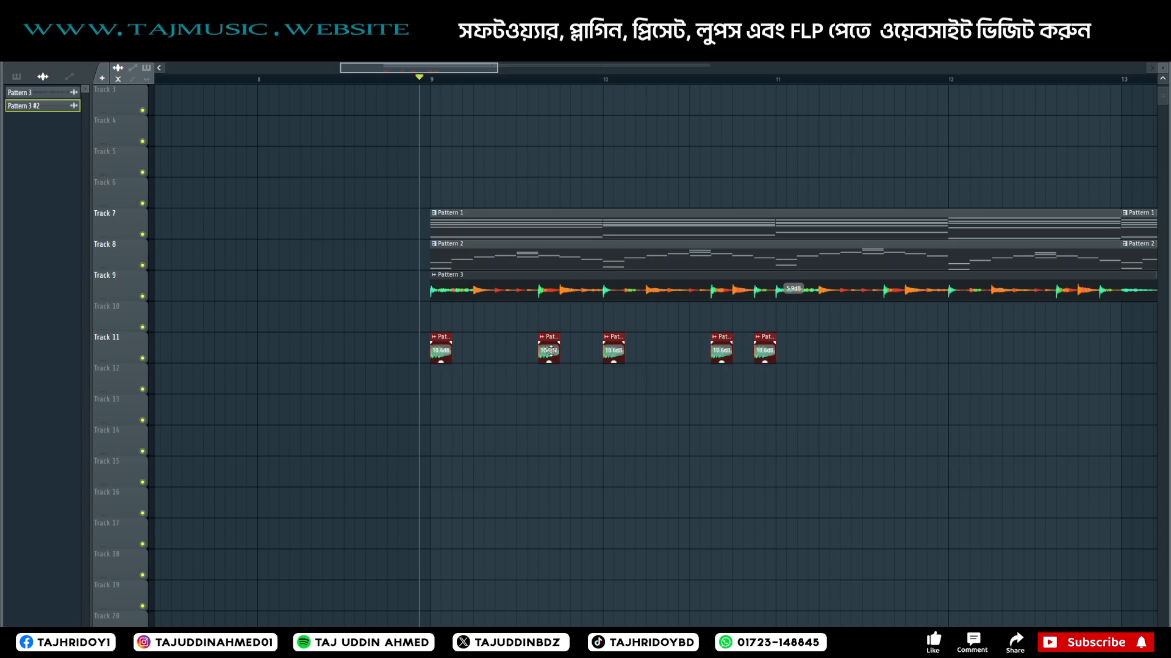
{"action": "double_click", "coordinate": [491, 297]}
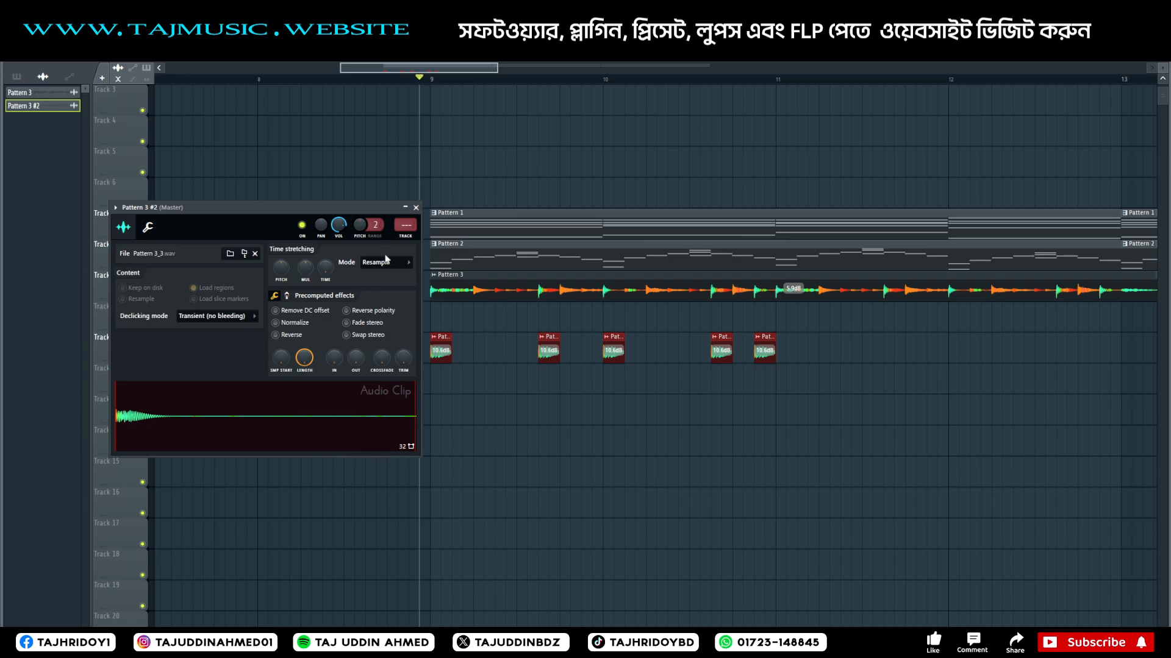
{"action": "left_click", "coordinate": [415, 209]}
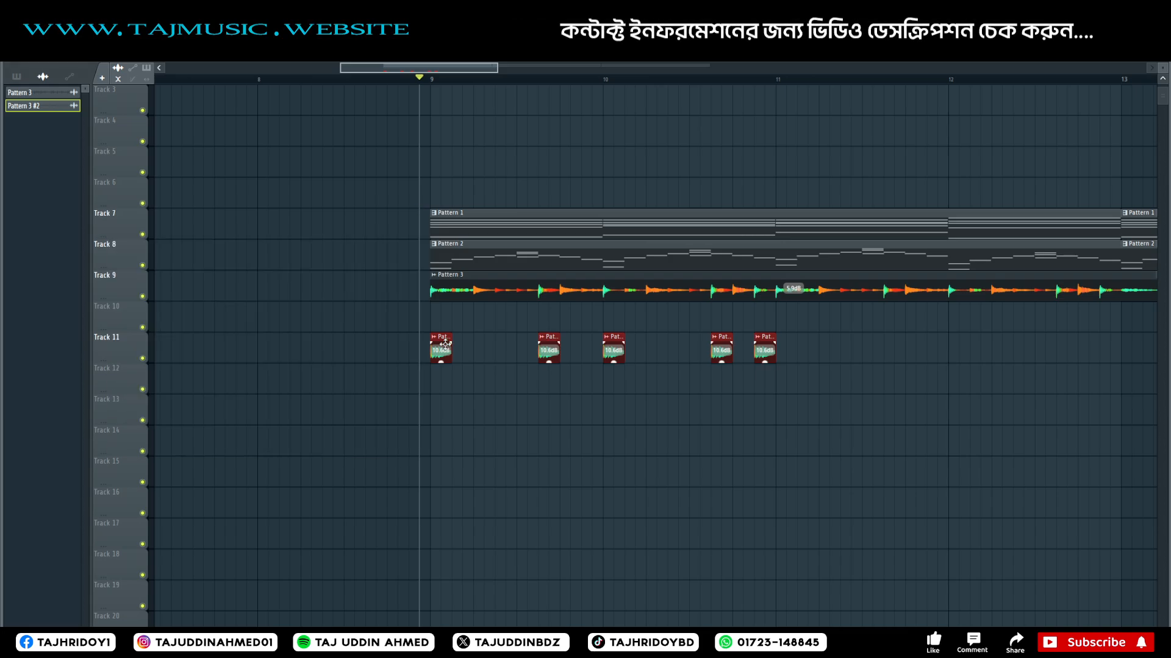
{"action": "left_click_drag", "start_coordinate": [450, 343], "coordinate": [434, 340]}
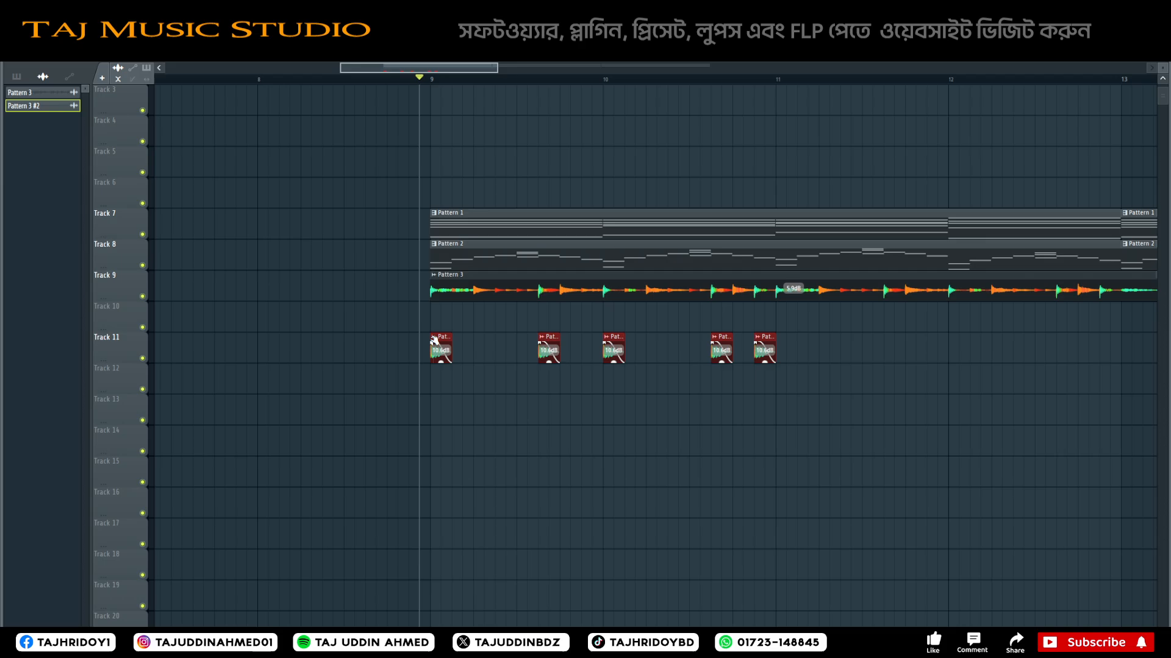
{"action": "key", "text": "space"}
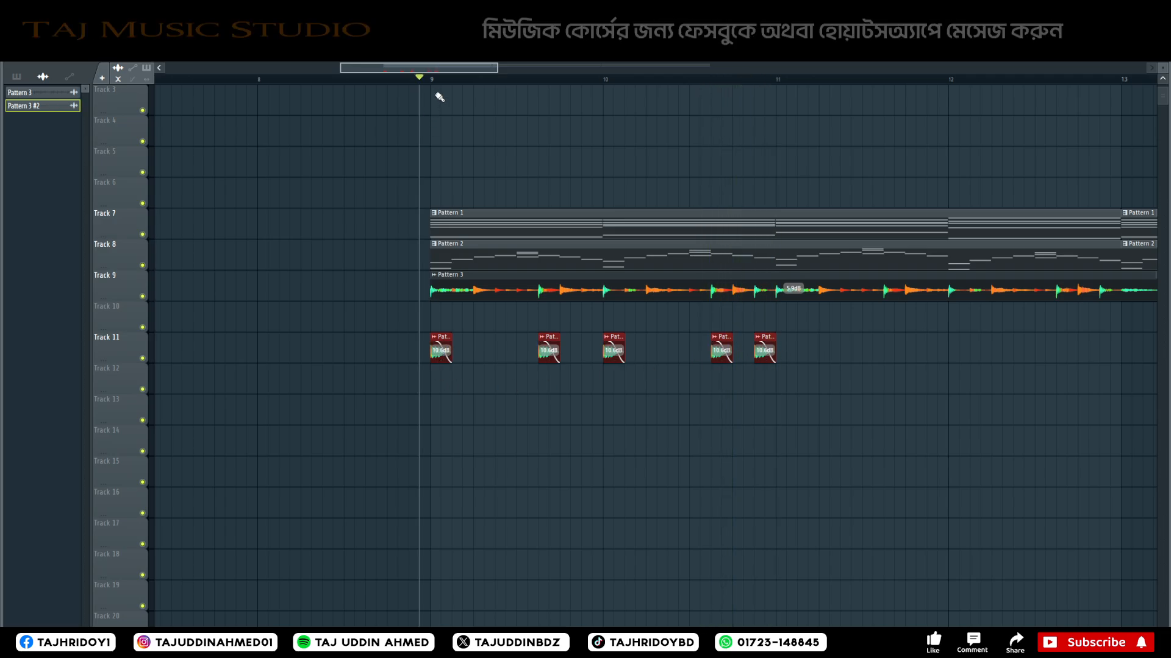
Duplicate the five Track 11 kick clips into bars 11 and 12.
{"action": "scroll", "coordinate": [439, 93], "scroll_direction": "up", "scroll_amount": 2}
{"action": "scroll", "coordinate": [439, 89], "scroll_direction": "up", "scroll_amount": 3}
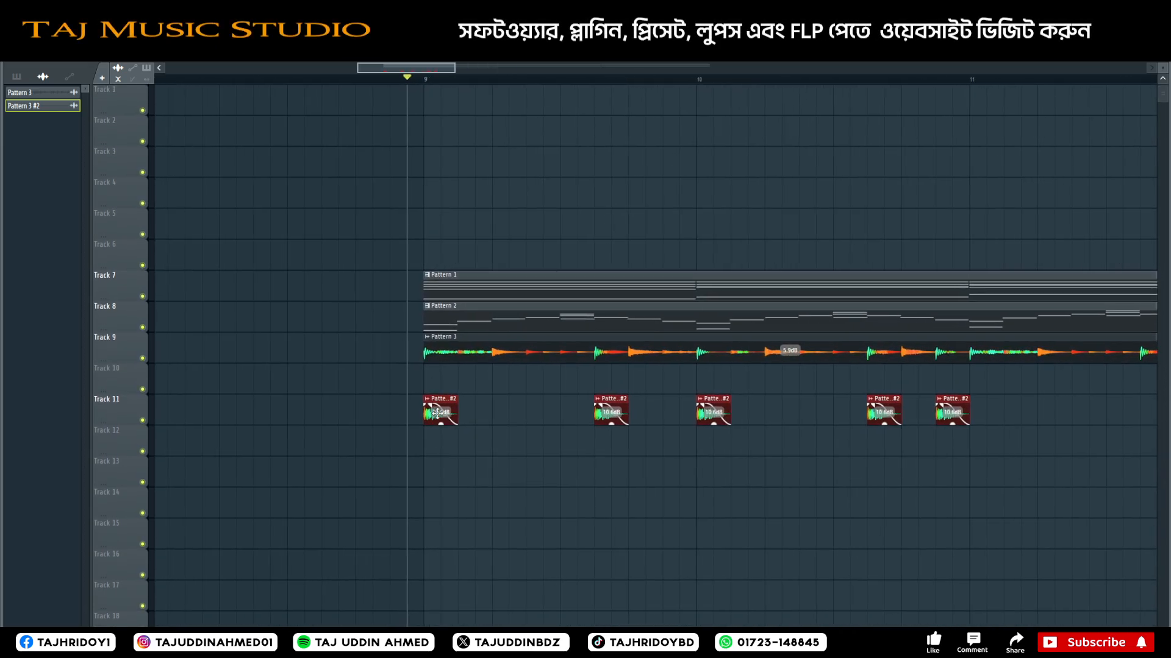
{"action": "left_click", "coordinate": [1058, 414]}
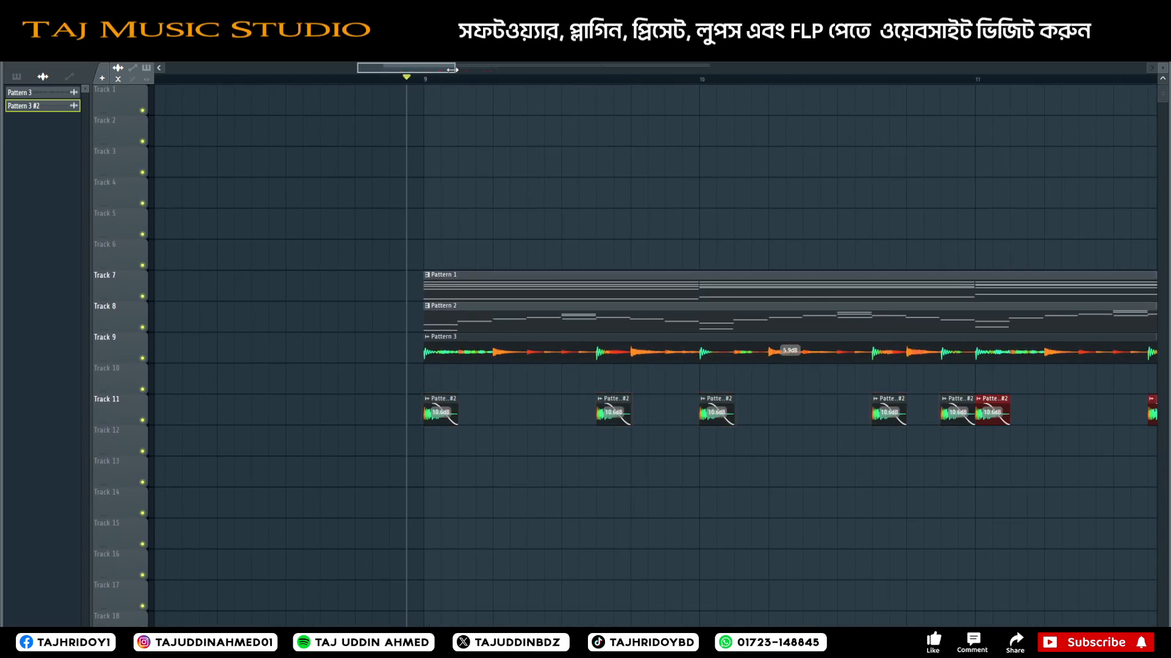
{"action": "scroll", "coordinate": [451, 70], "scroll_direction": "down", "scroll_amount": 5}
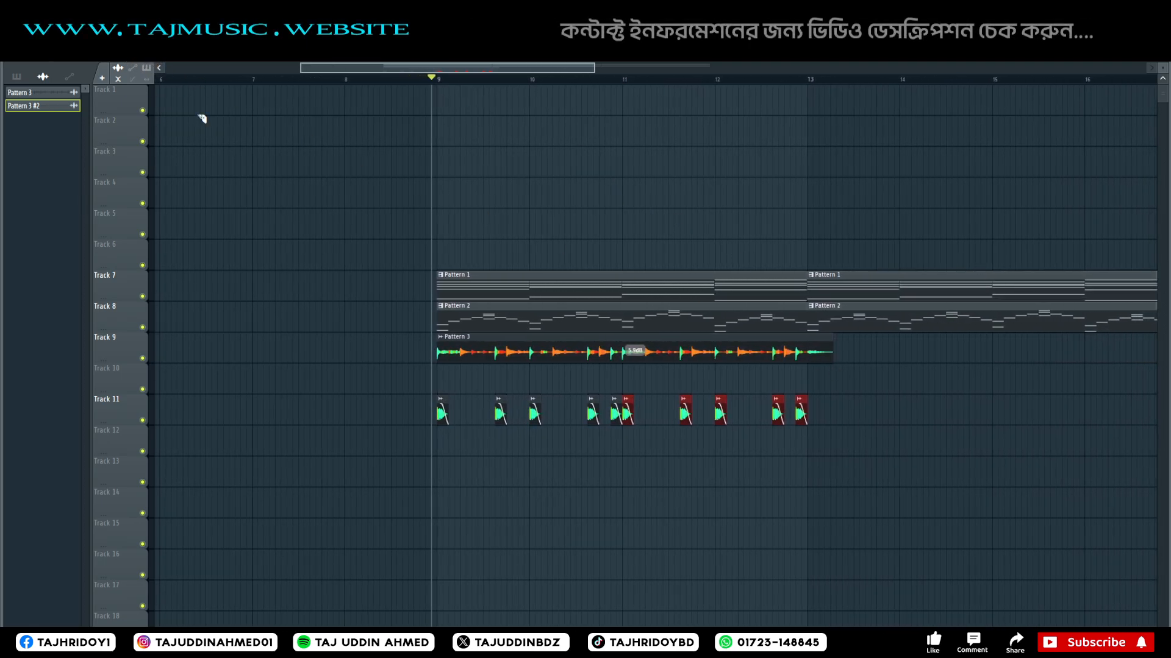
Trim the Track 9 drum clip to end at bar 13 and move the kick clips up to Track 10.
{"action": "left_click_drag", "start_coordinate": [808, 343], "coordinate": [809, 366]}
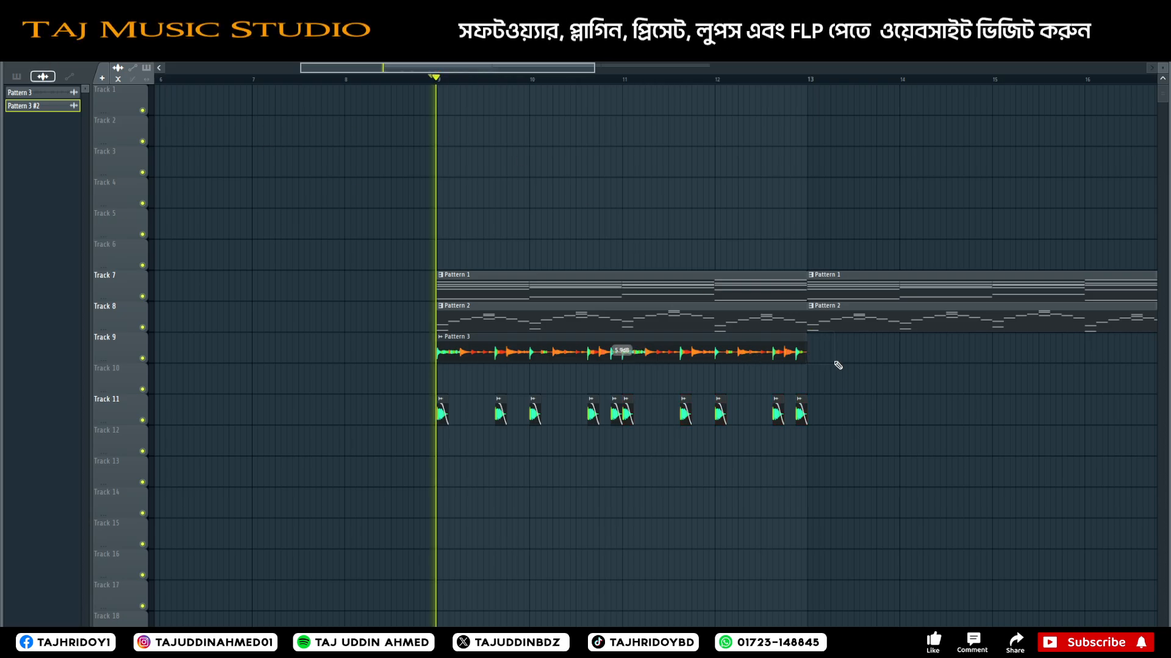
{"action": "key", "text": "space"}
{"action": "scroll", "coordinate": [140, 410], "scroll_direction": "up", "scroll_amount": 1}
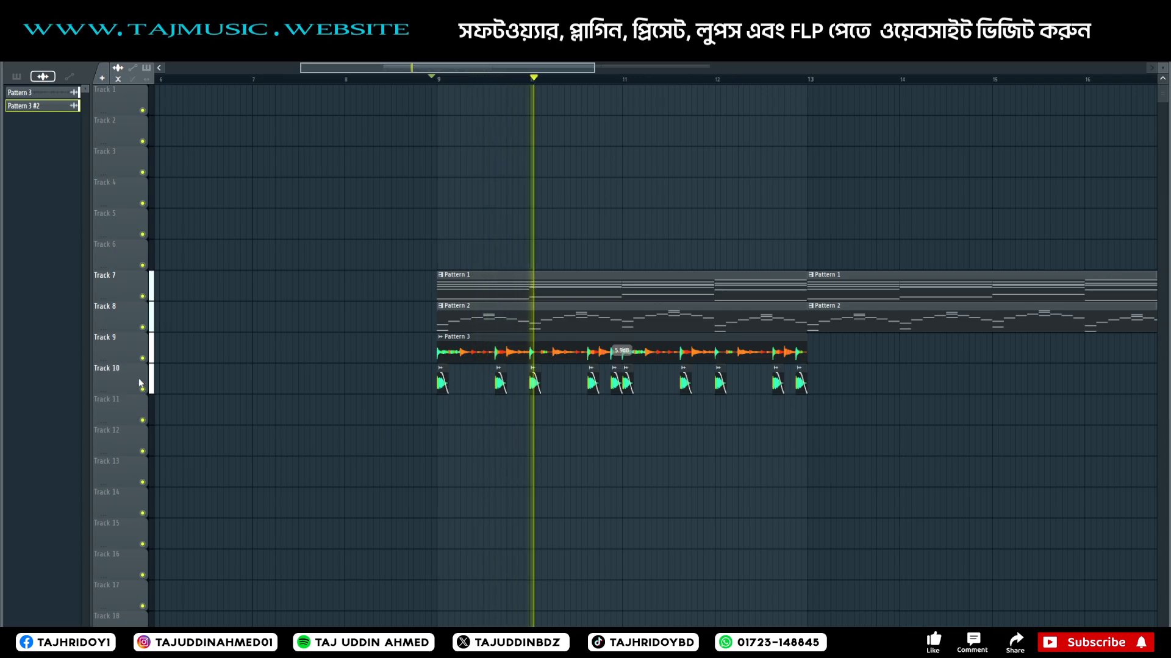
Duplicate the four-bar drum and kick clips on Tracks 9 and 10 twice, filling them up to bar 21.
{"action": "scroll", "coordinate": [384, 83], "scroll_direction": "down", "scroll_amount": 4}
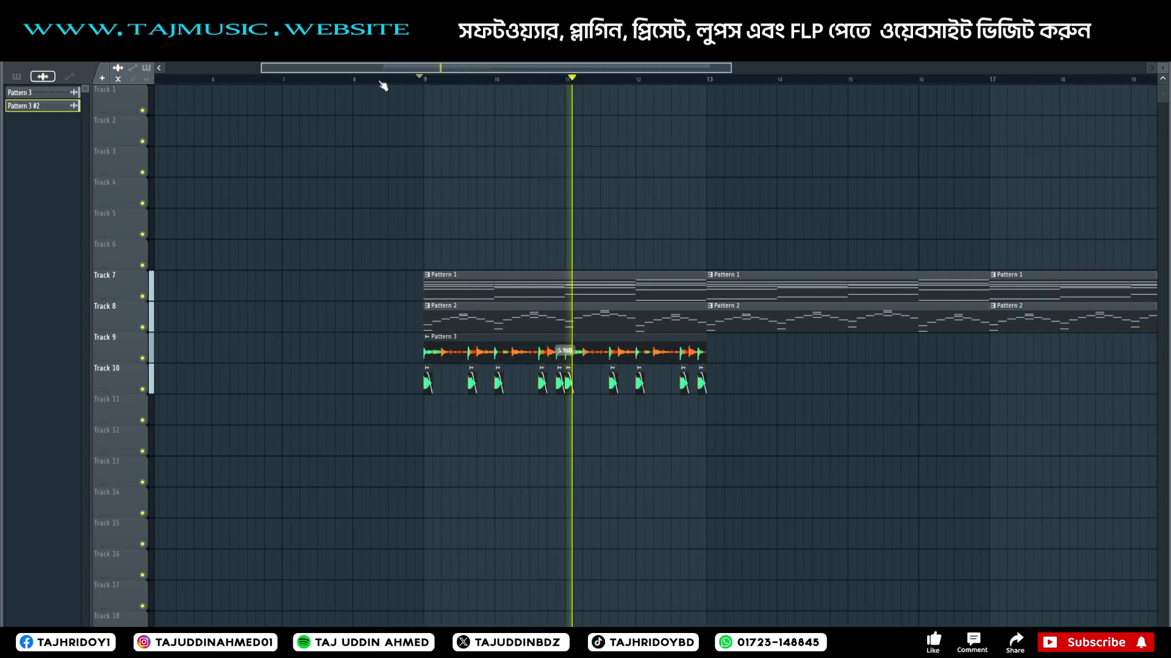
{"action": "left_click_drag", "start_coordinate": [668, 332], "coordinate": [371, 423]}
{"action": "key", "text": "ctrl+b"}
{"action": "key", "text": "ctrl+b"}
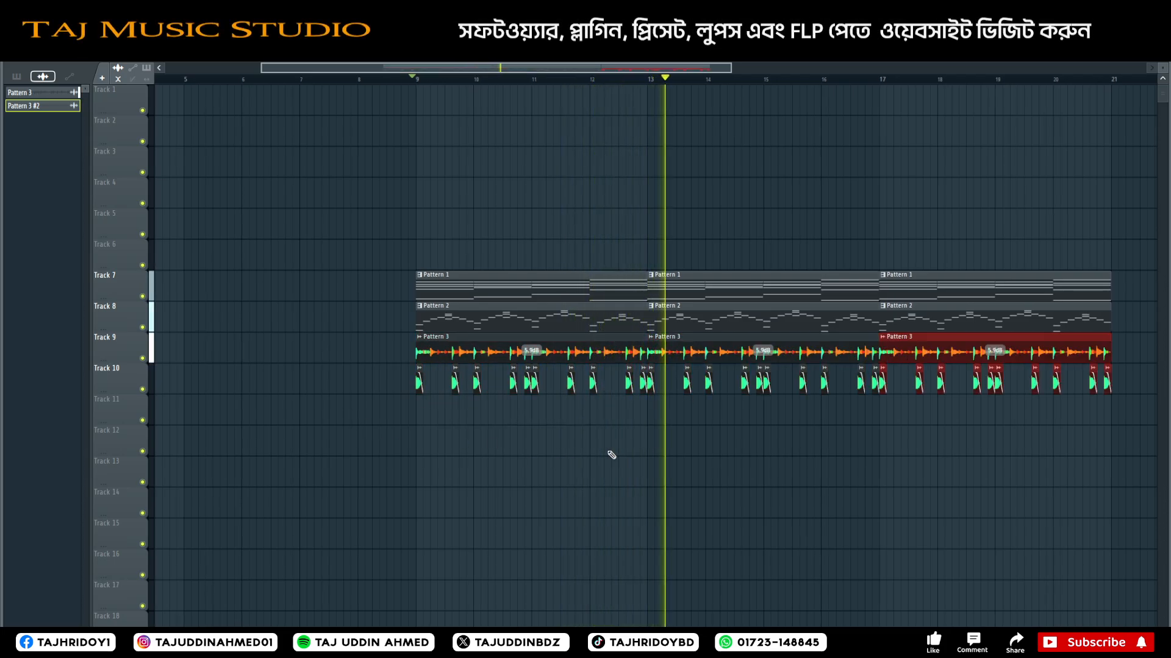
{"action": "left_click", "coordinate": [967, 463], "text": "ctrl"}
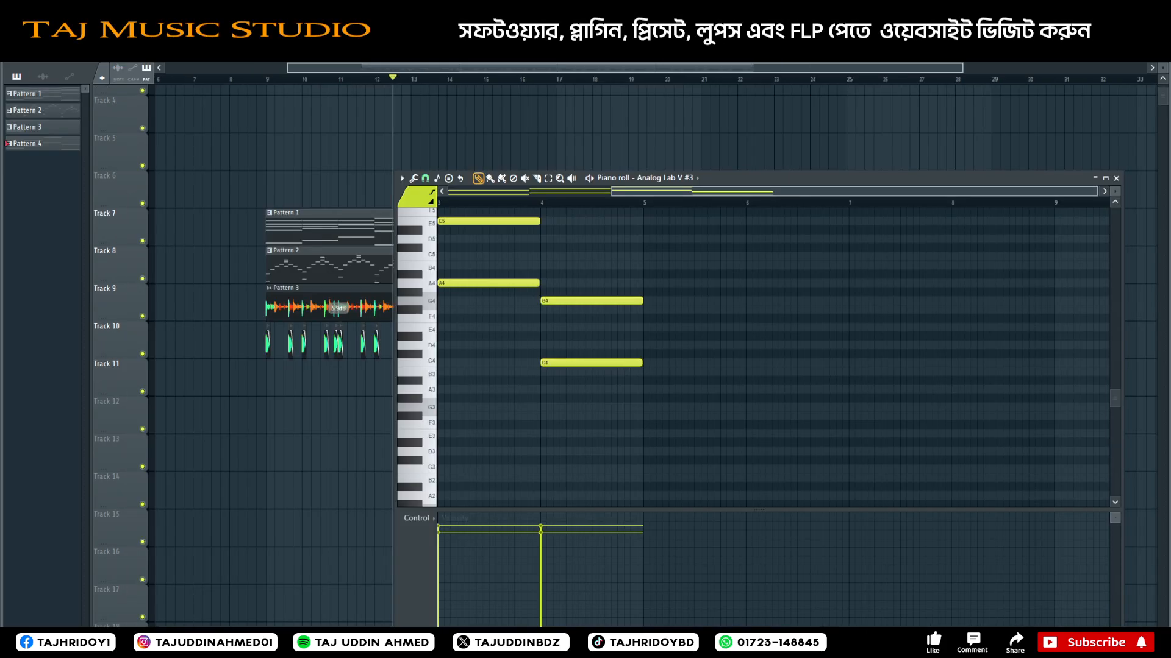
Review the Pattern 4 two-note chords in the third Analog Lab V's piano roll, play them, and close the editor.
{"action": "left_click_drag", "start_coordinate": [799, 192], "coordinate": [596, 195]}
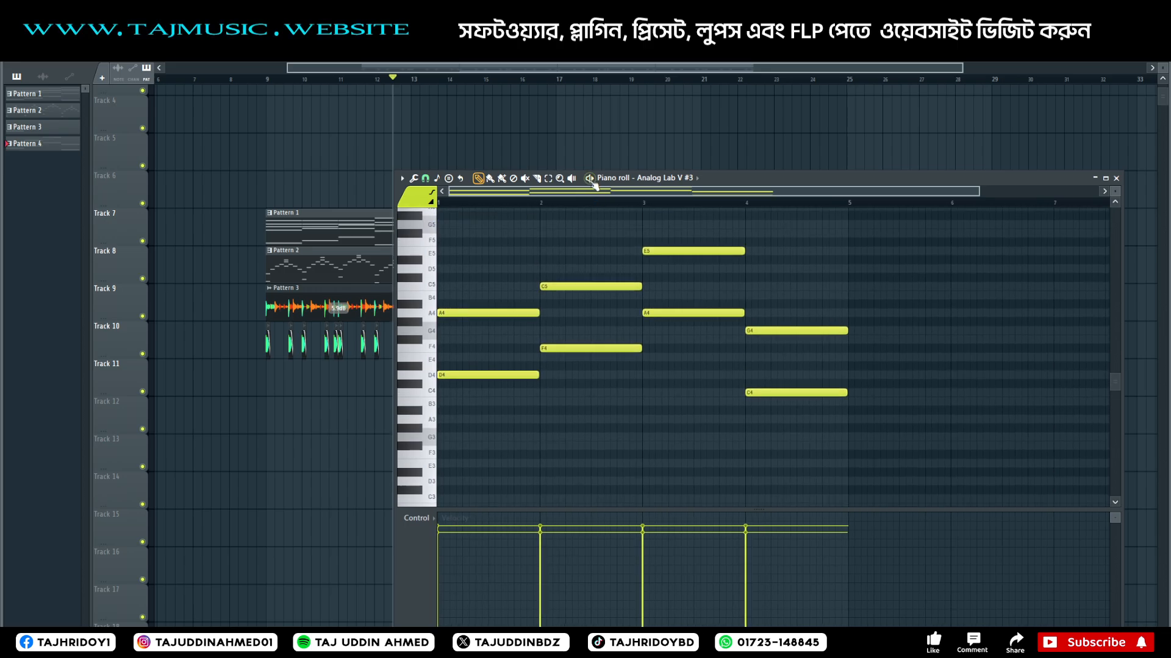
{"action": "left_click", "coordinate": [591, 180]}
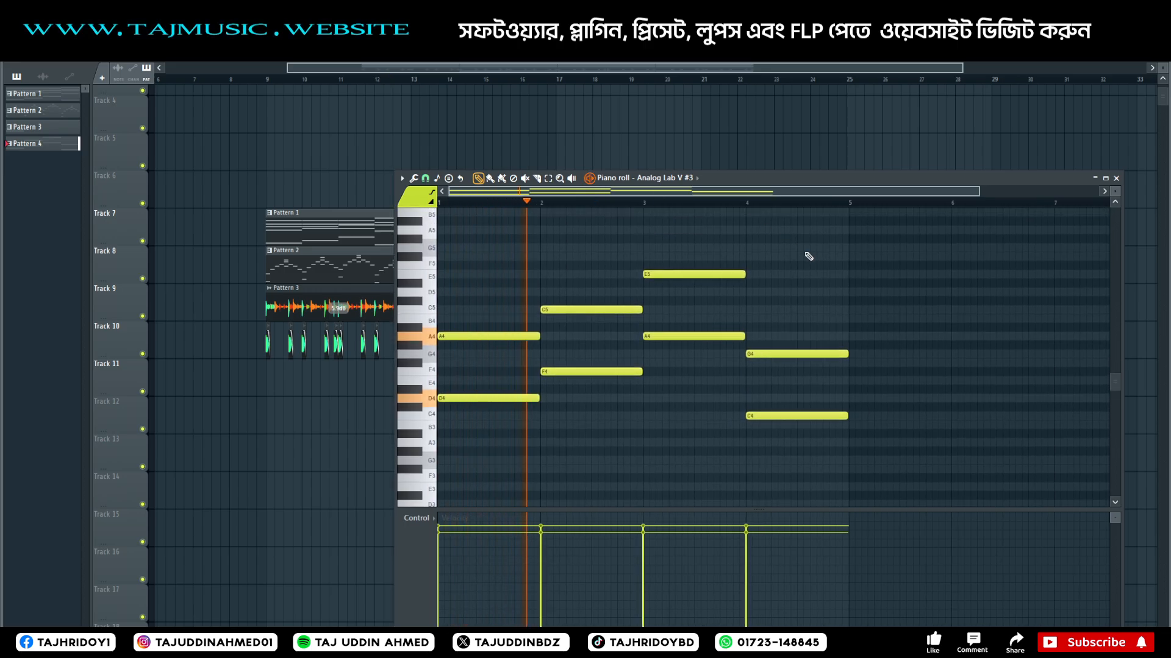
{"action": "key", "text": "space"}
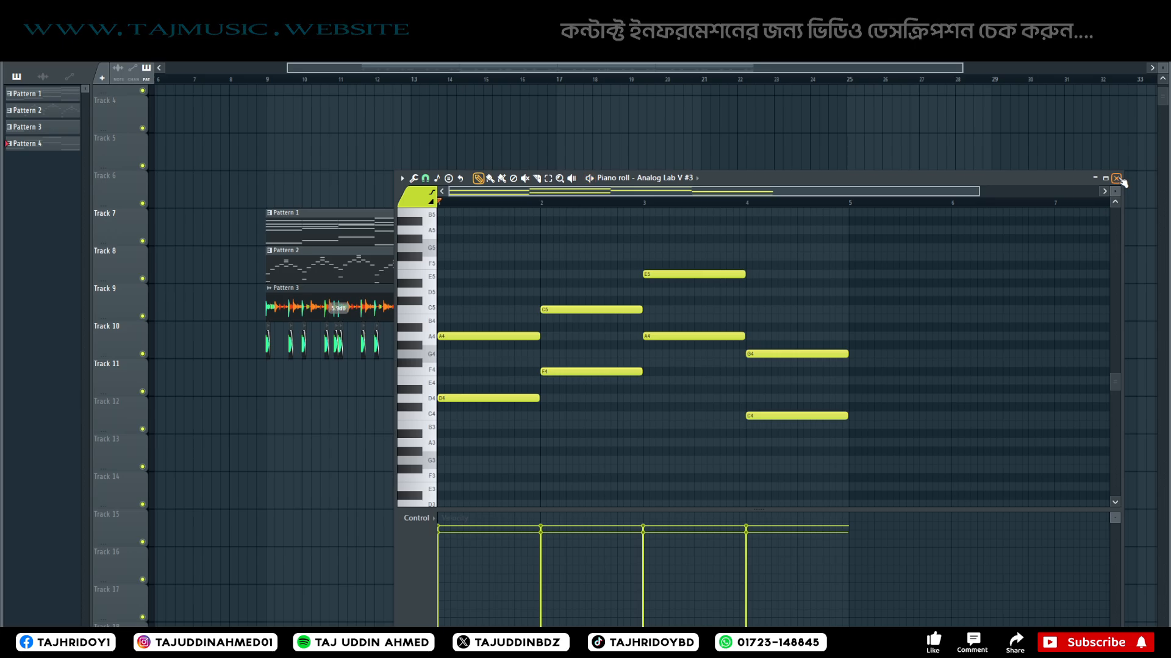
{"action": "left_click", "coordinate": [1117, 179]}
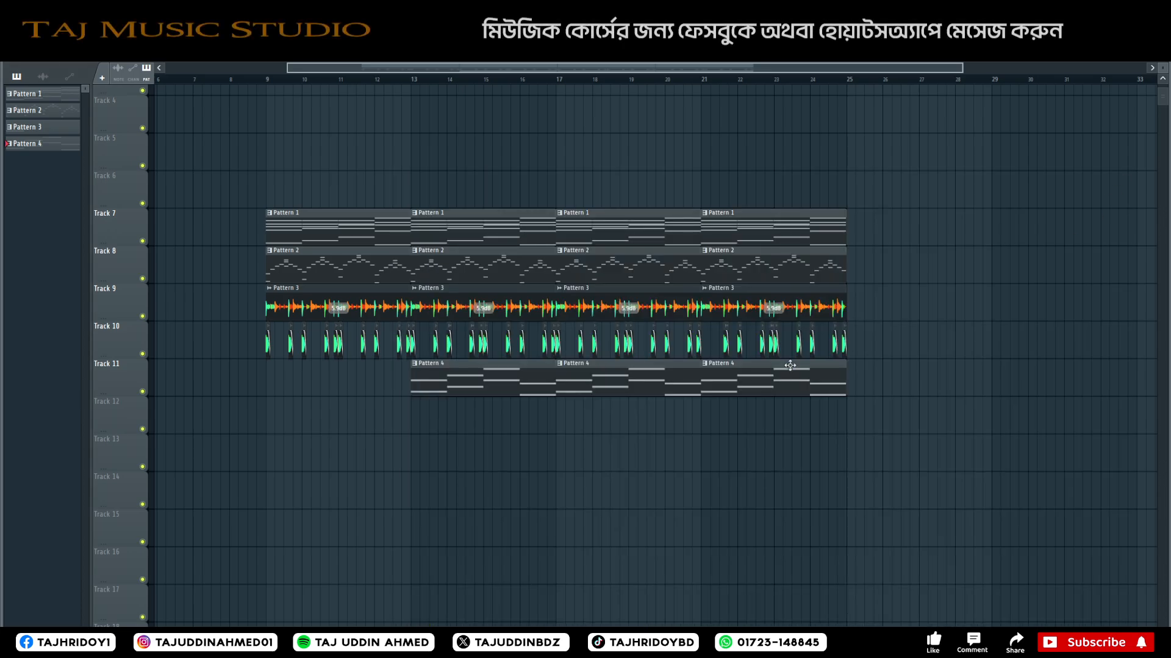
Play the arrangement from about bar 12 and move the Pattern 4 track up from Track 11 to Track 9.
{"action": "left_click", "coordinate": [378, 81]}
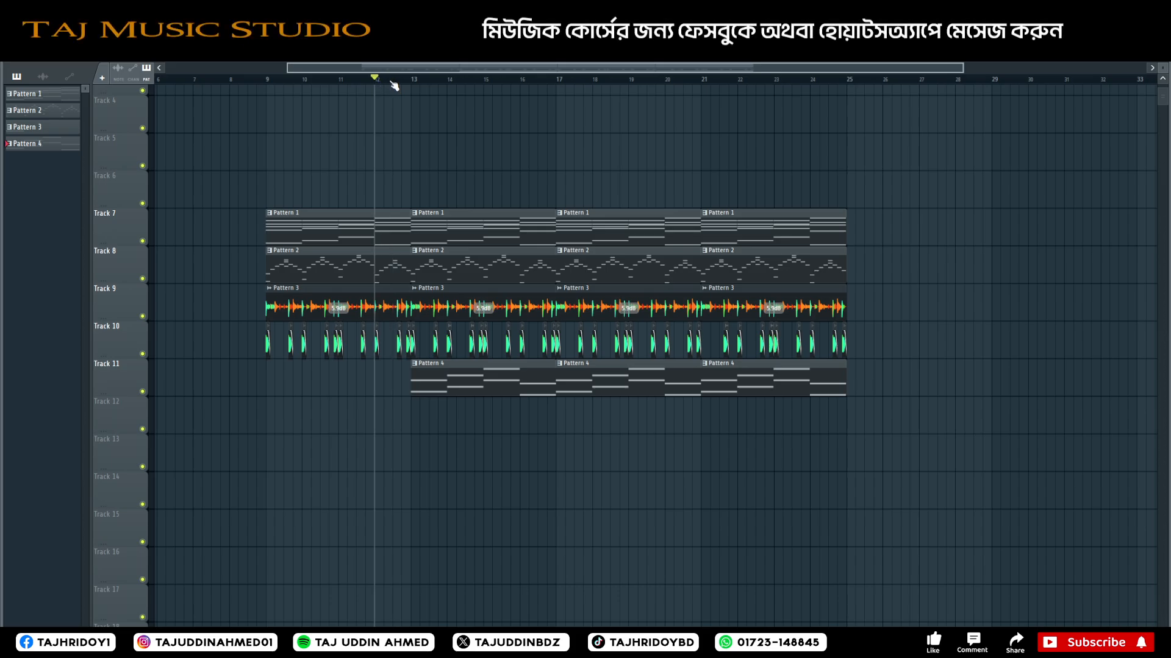
{"action": "left_click", "coordinate": [392, 80]}
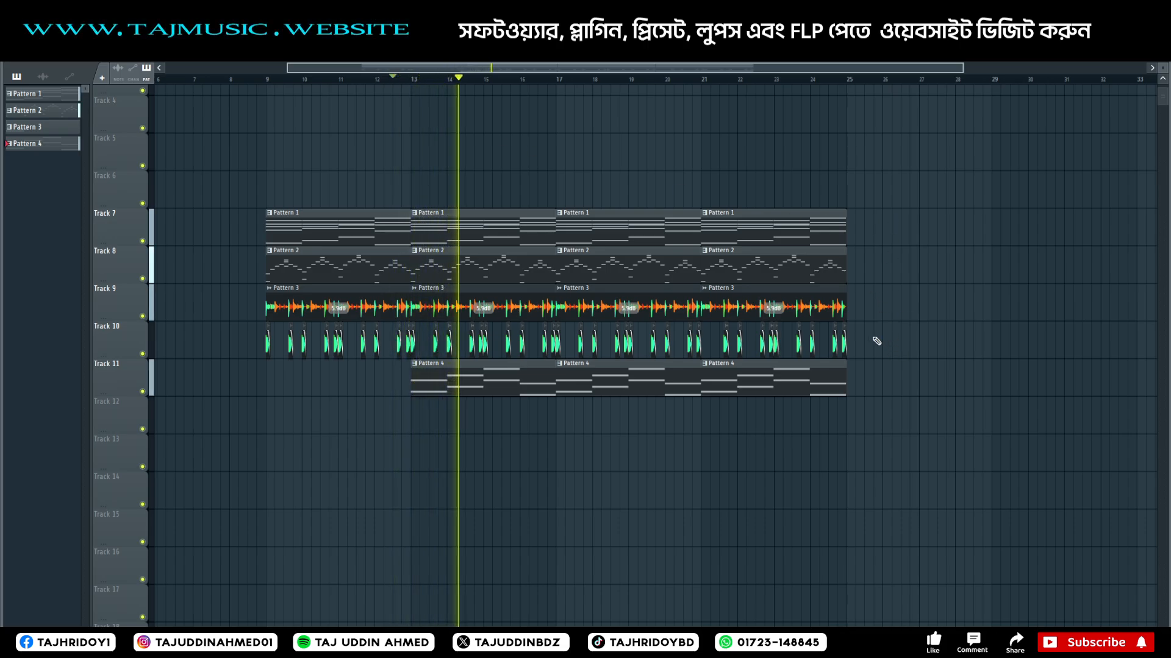
{"action": "left_click_drag", "start_coordinate": [141, 373], "coordinate": [136, 301]}
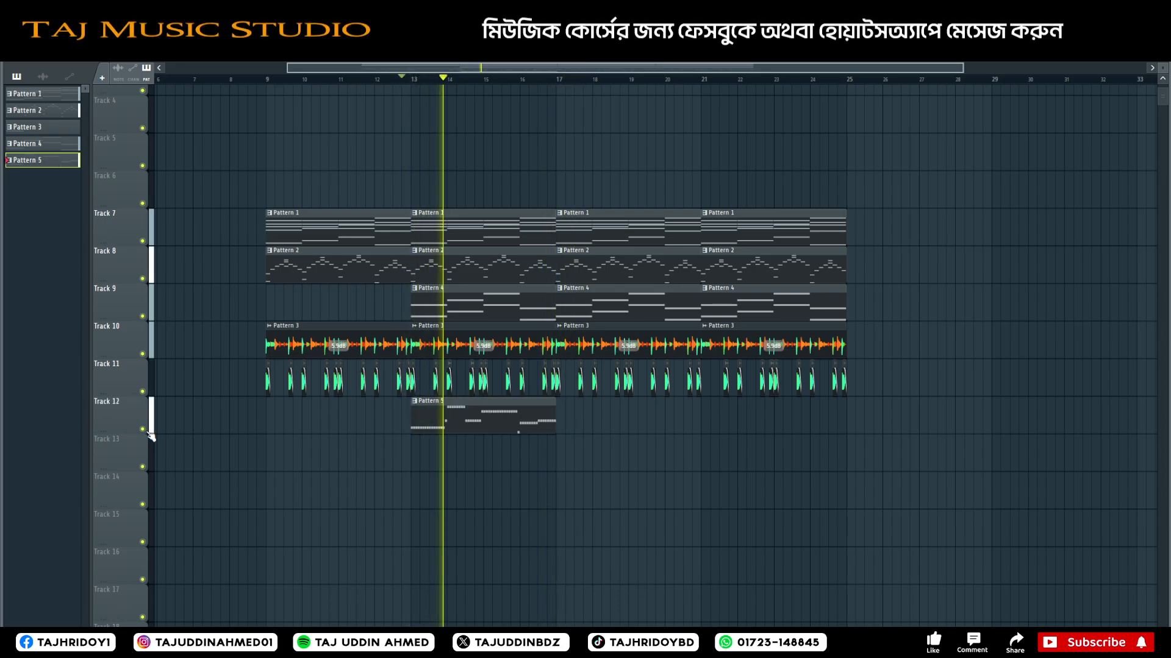
Repeat the Pattern 5 clip at bars 17 and 21 on Track 12, move that track up to Track 10, and stop playback.
{"action": "right_click", "coordinate": [144, 430]}
{"action": "right_click", "coordinate": [144, 429]}
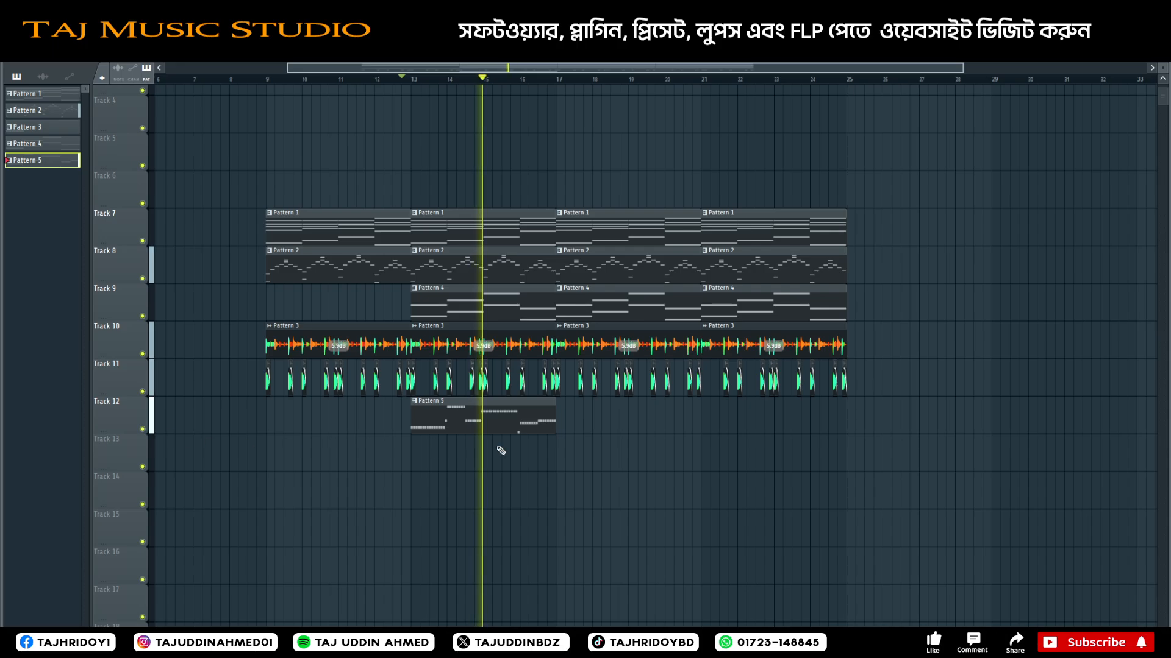
{"action": "left_click", "coordinate": [567, 418]}
{"action": "left_click_drag", "start_coordinate": [719, 420], "coordinate": [711, 420]}
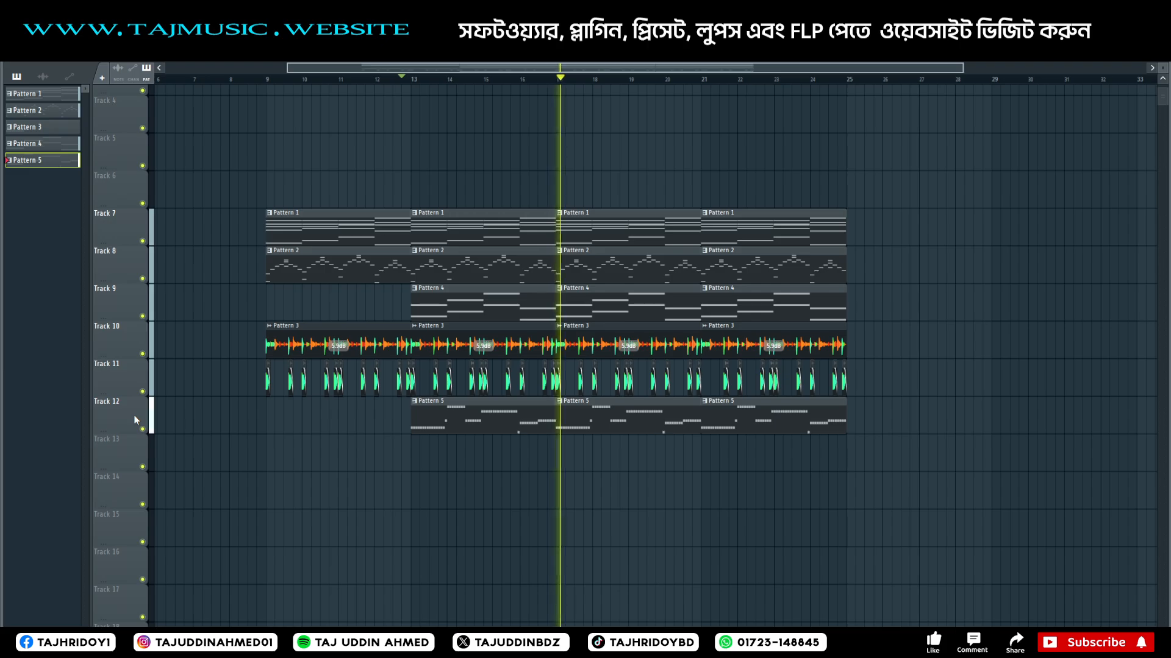
{"action": "scroll", "coordinate": [135, 422], "scroll_direction": "up", "scroll_amount": 1}
{"action": "scroll", "coordinate": [134, 422], "scroll_direction": "up", "scroll_amount": 2}
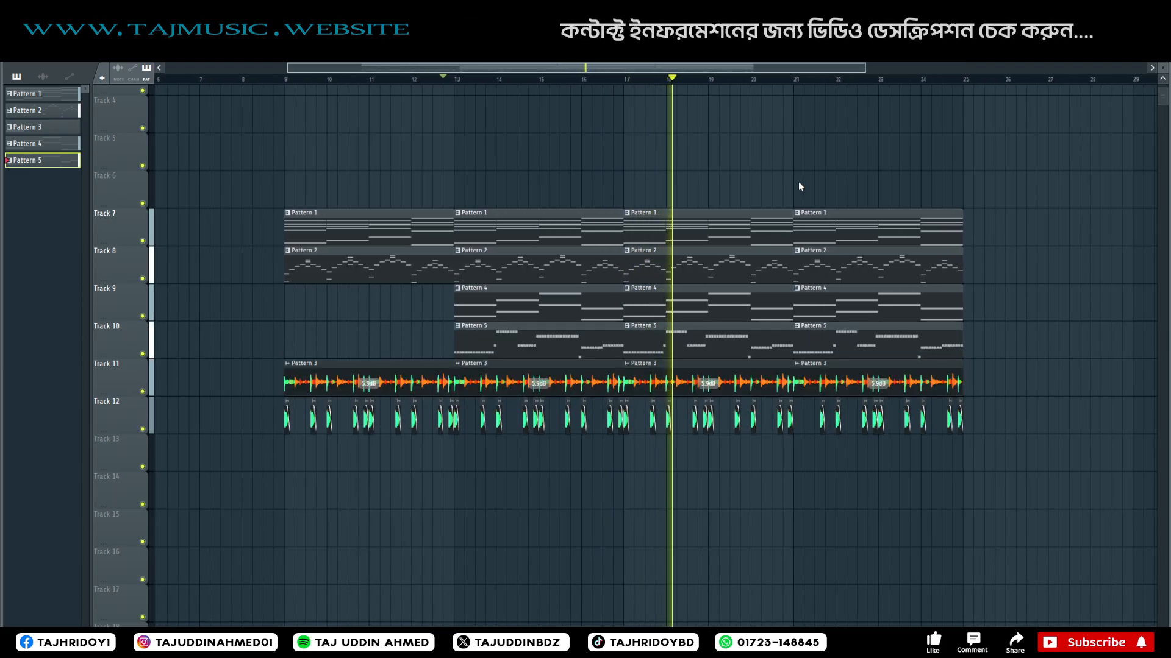
{"action": "key", "text": "space"}
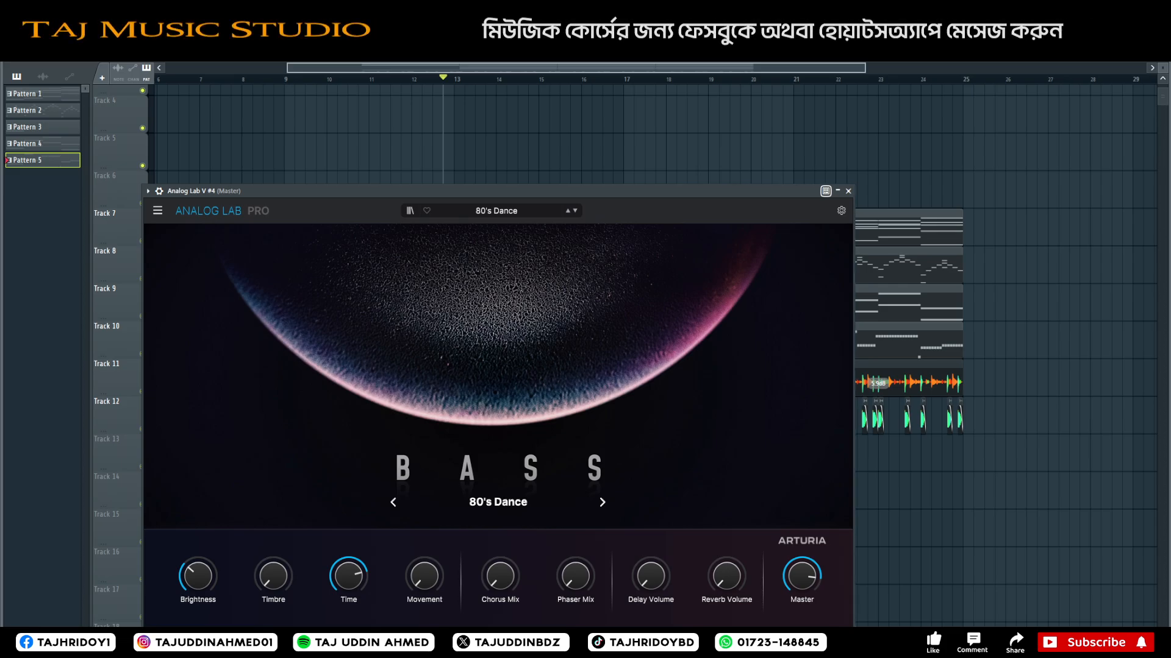
Look over the 80's Dance bass preset in Analog Lab V #4 and close the plugin window.
{"action": "left_click_drag", "start_coordinate": [691, 191], "coordinate": [671, 168]}
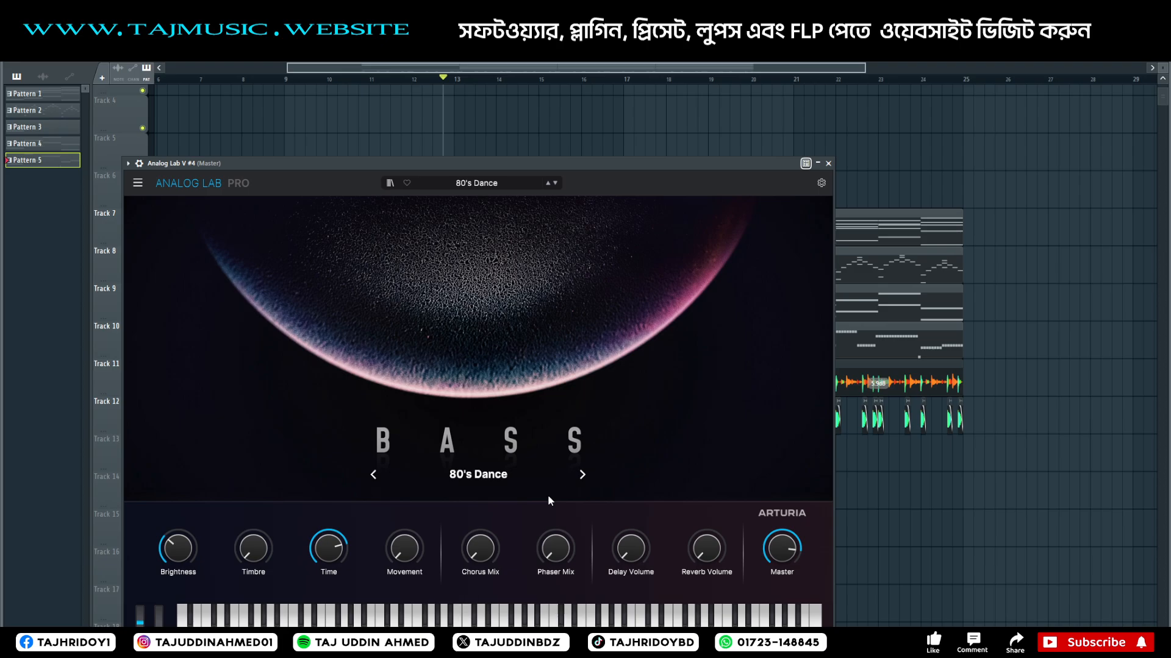
{"action": "left_click_drag", "start_coordinate": [781, 166], "coordinate": [692, 183]}
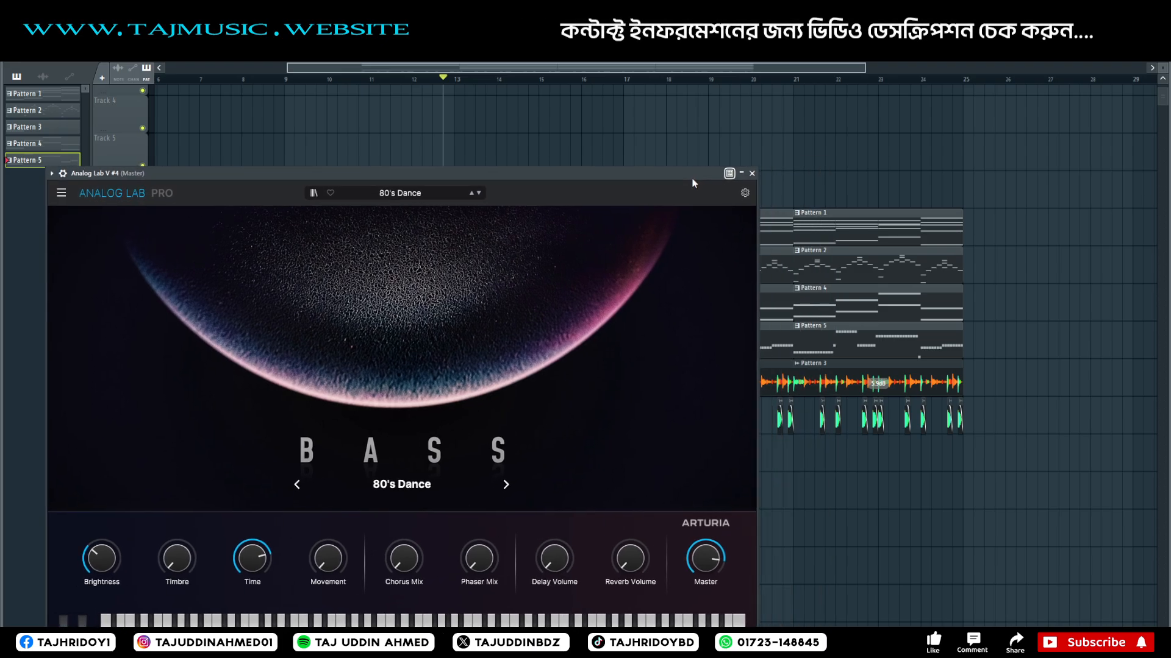
{"action": "left_click", "coordinate": [752, 174]}
Review the Pattern 5 bass line in the Analog Lab V #4 piano roll, play it, and close the editor.
{"action": "key", "text": "F7"}
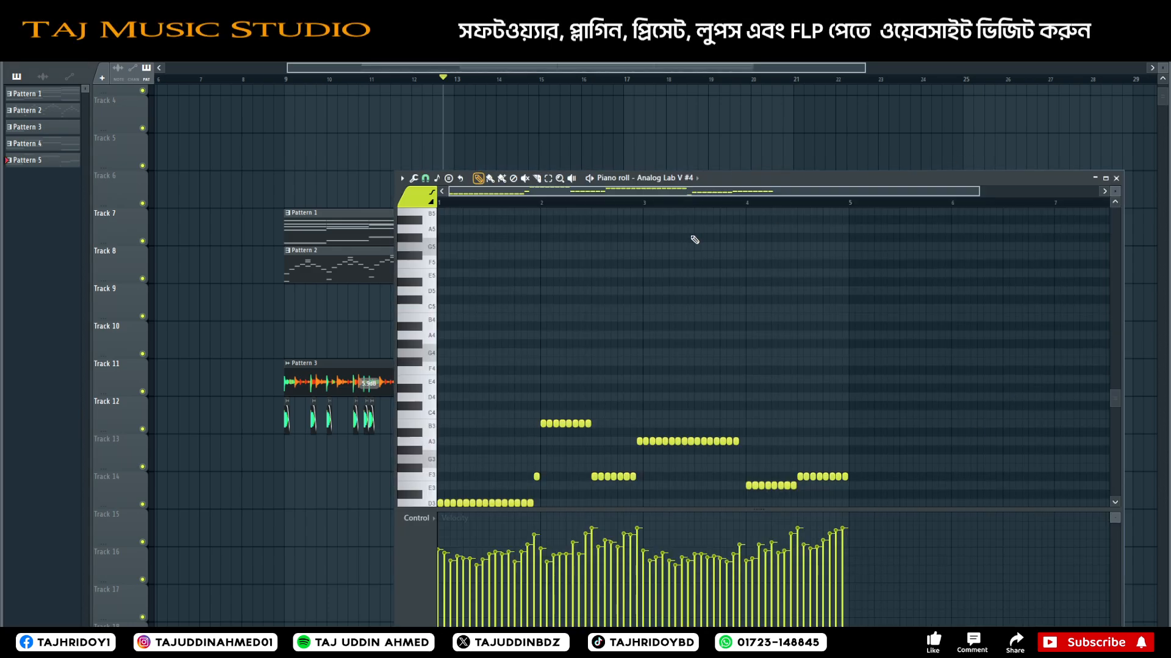
{"action": "scroll", "coordinate": [677, 223], "scroll_direction": "down", "scroll_amount": 3}
{"action": "scroll", "coordinate": [638, 193], "scroll_direction": "up", "scroll_amount": 2}
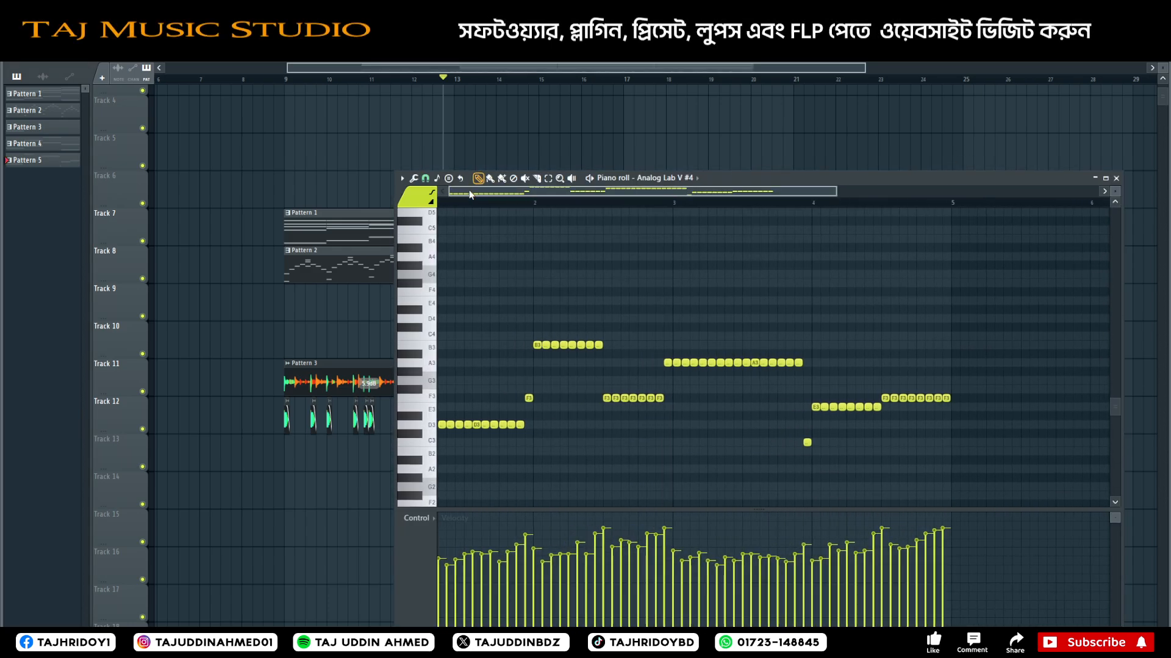
{"action": "key", "text": "space"}
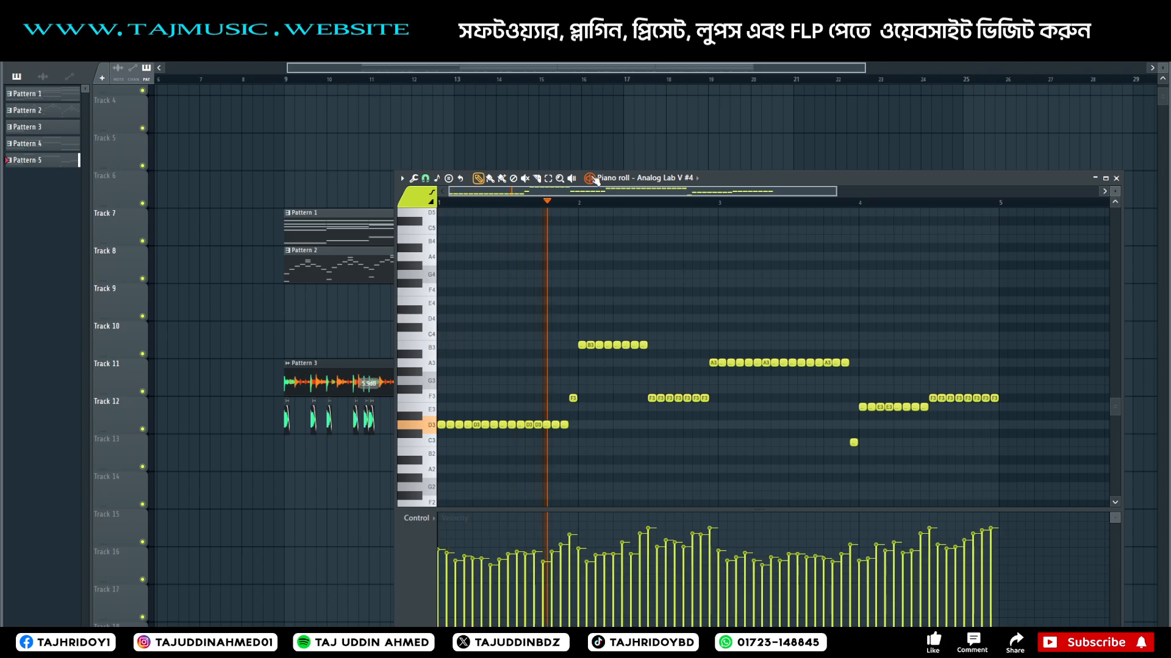
{"action": "left_click", "coordinate": [1116, 179]}
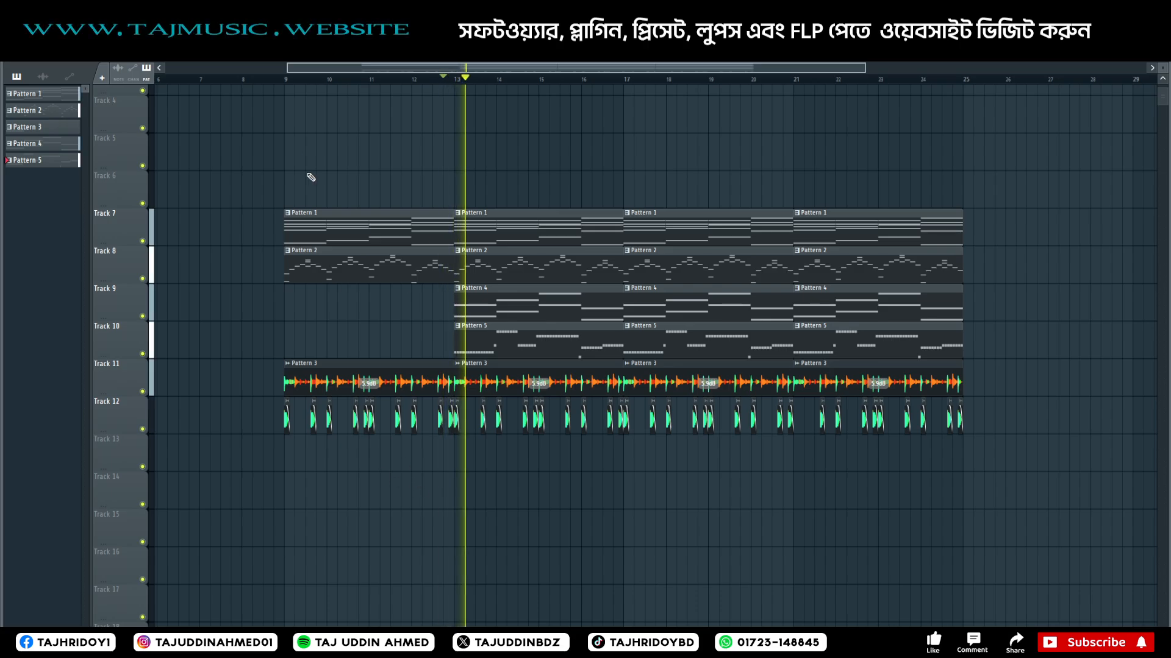
Add a four-bar intro at bar 5 by placing Pattern 1 on Track 7 and Pattern 4 on Track 9.
{"action": "left_click", "coordinate": [282, 80]}
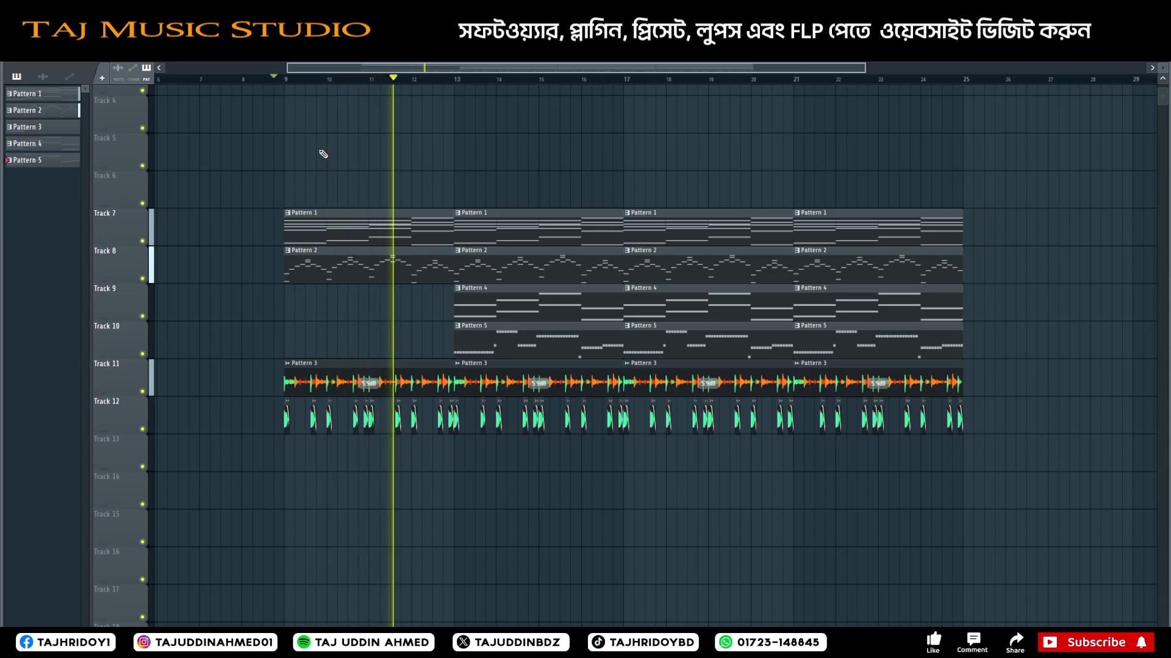
{"action": "left_click_drag", "start_coordinate": [322, 69], "coordinate": [200, 69]}
{"action": "left_click", "coordinate": [552, 224]}
{"action": "left_click", "coordinate": [322, 218]}
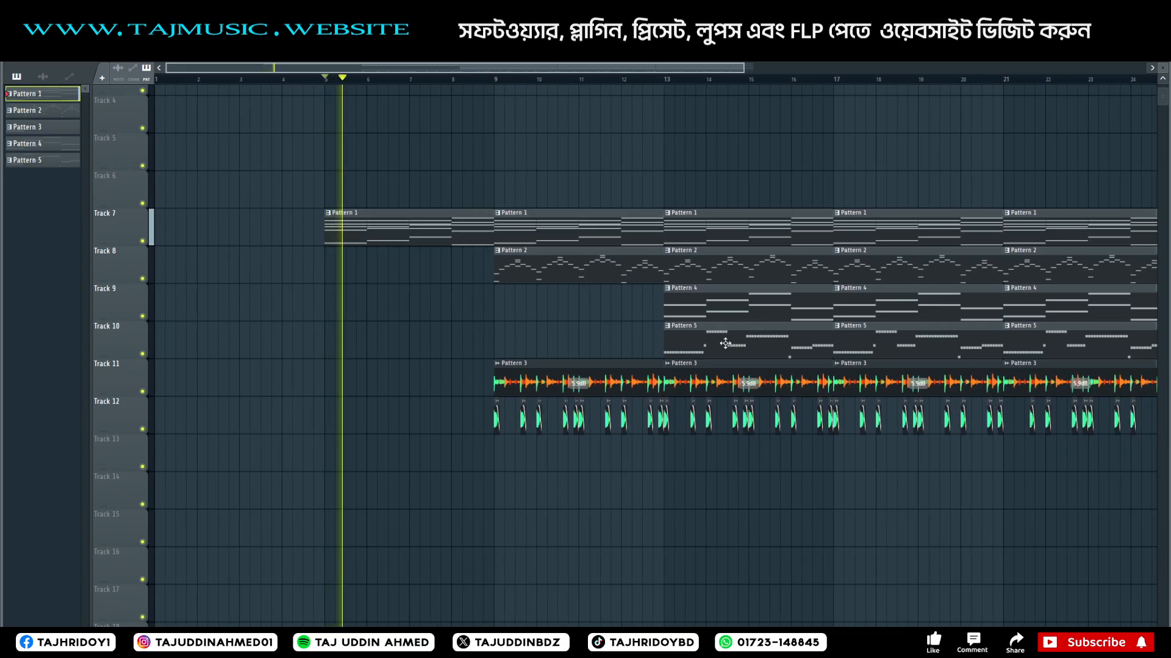
{"action": "left_click", "coordinate": [715, 310]}
{"action": "left_click", "coordinate": [328, 310]}
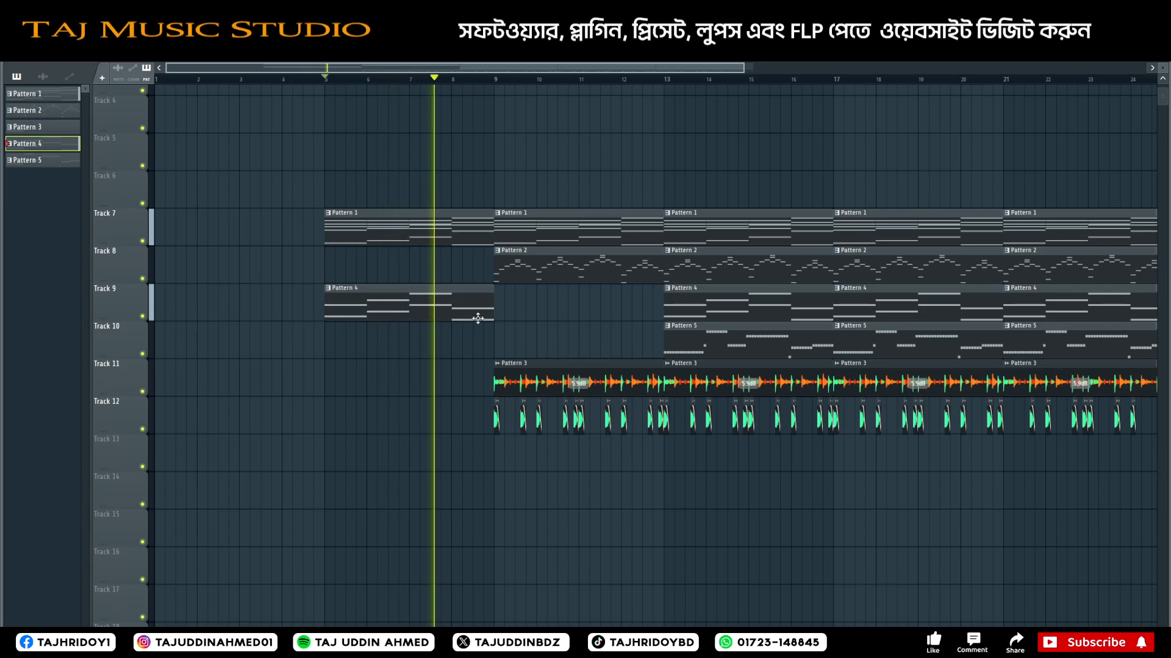
{"action": "key", "text": "space"}
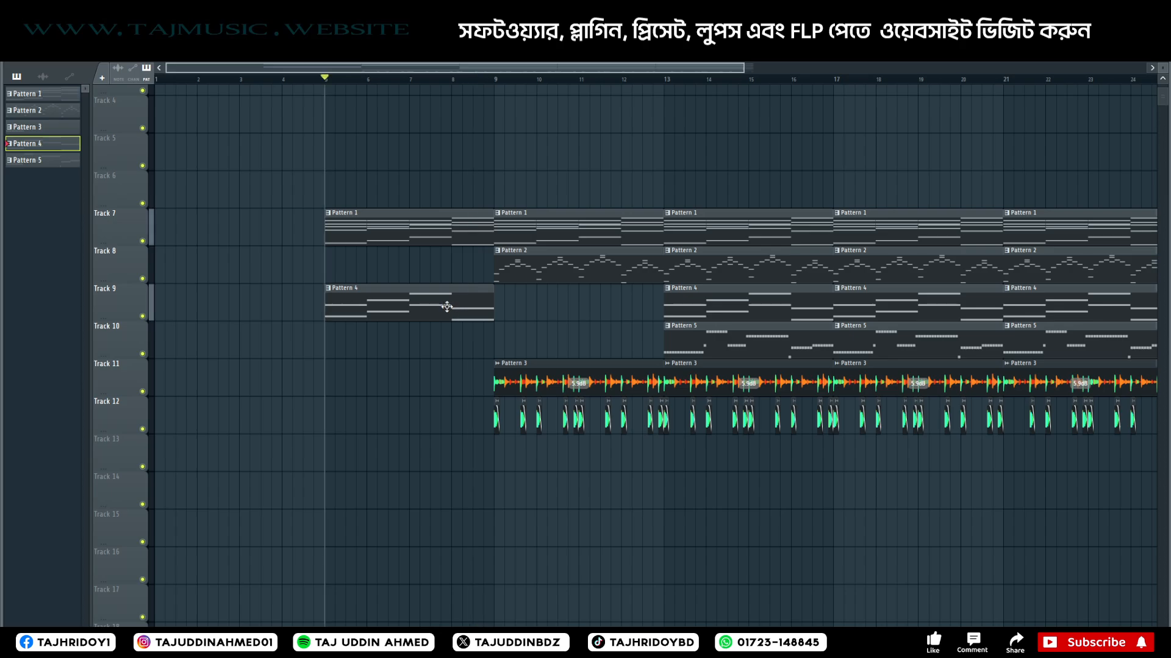
Open the Pattern 4 chords in the Analog Lab V #3 piano roll, play them, and select the third chord's notes.
{"action": "double_click", "coordinate": [464, 310]}
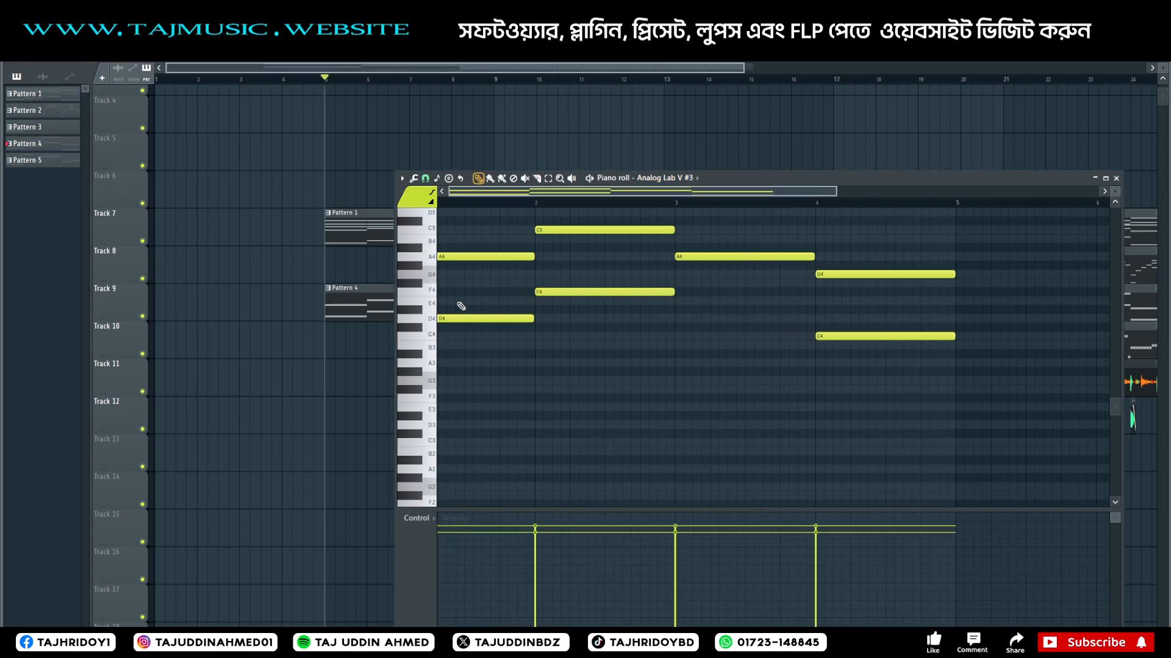
{"action": "key", "text": "space"}
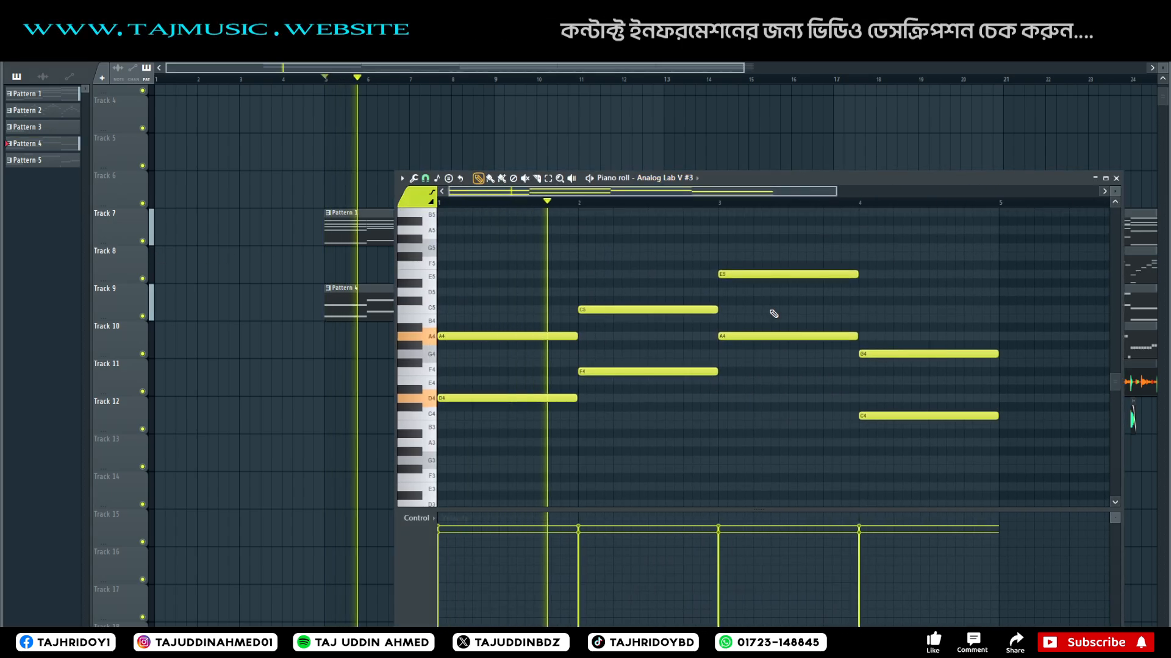
{"action": "left_click_drag", "start_coordinate": [771, 244], "coordinate": [767, 339]}
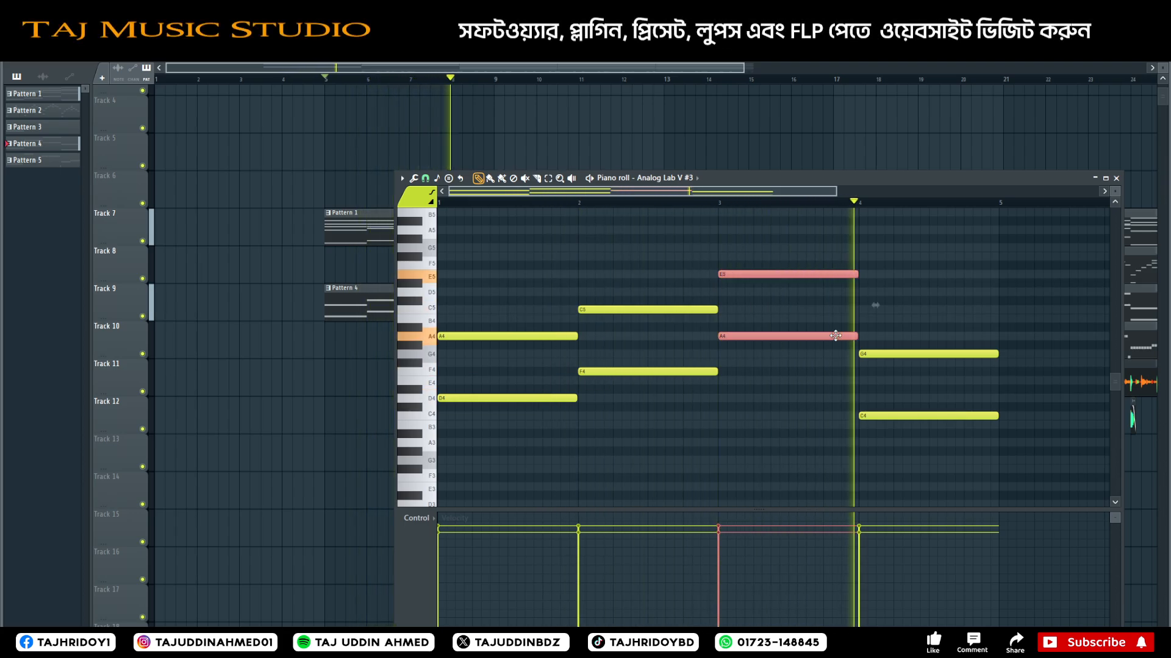
Try adding a C#5 note between the A4 and E5 of the third chord, remove it, and replay the chords.
{"action": "left_click", "coordinate": [769, 323]}
{"action": "key", "text": "space"}
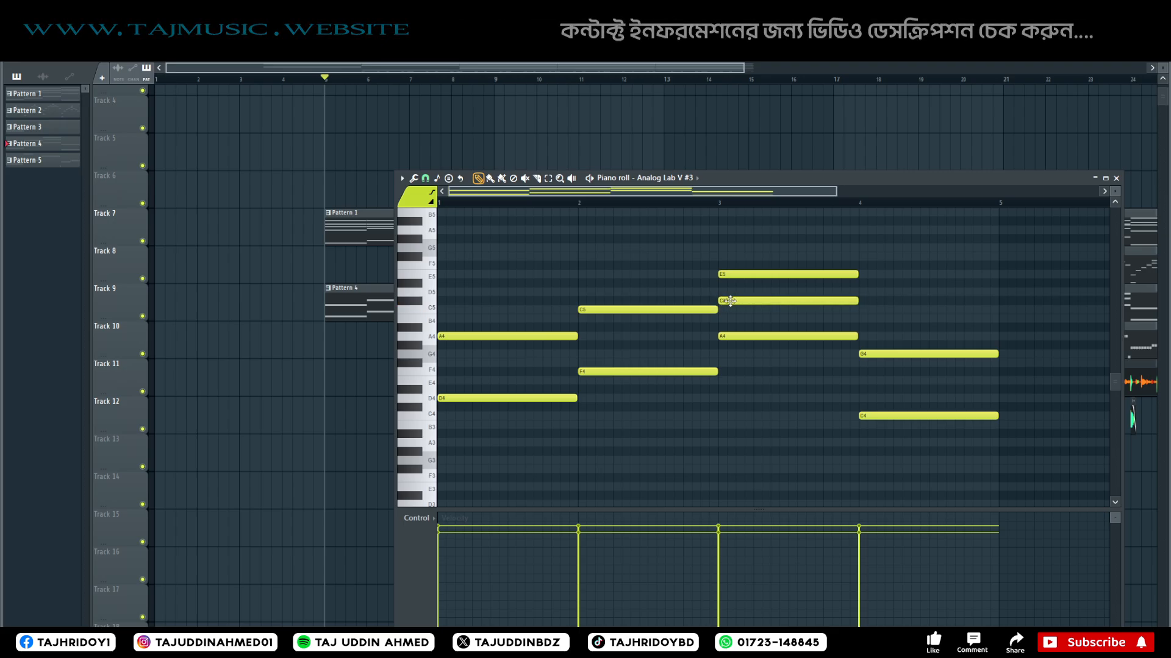
{"action": "right_click", "coordinate": [739, 302]}
{"action": "key", "text": "space"}
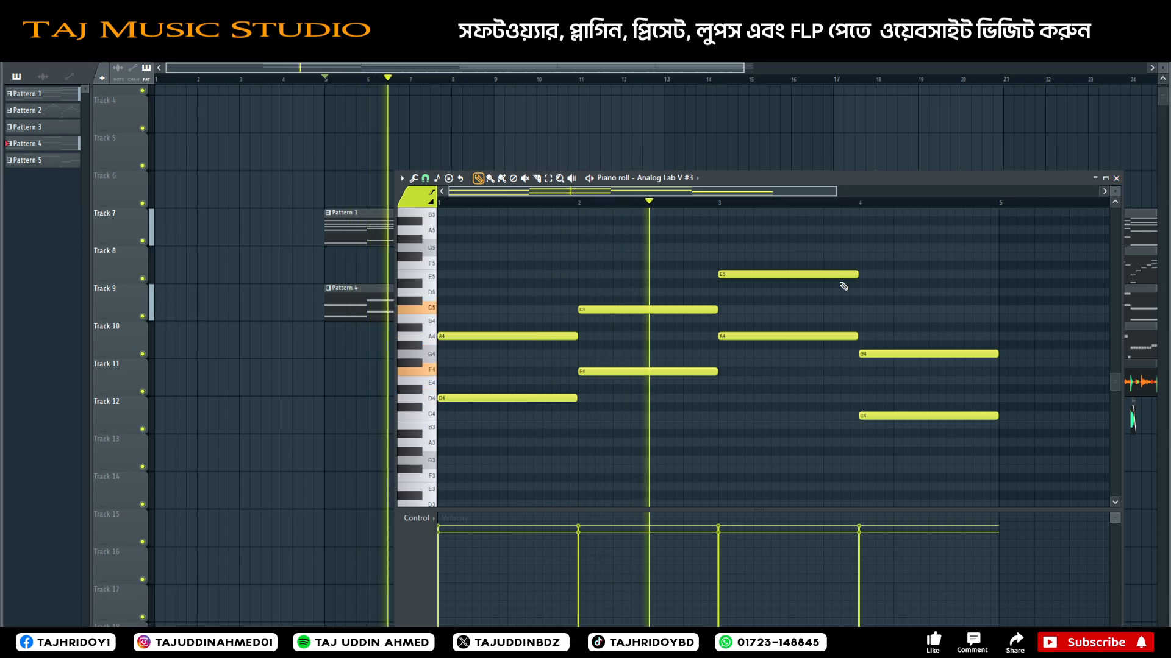
Delete the E5 note from Pattern 4's third chord, close the piano roll, and listen to the arrangement.
{"action": "right_click", "coordinate": [851, 275]}
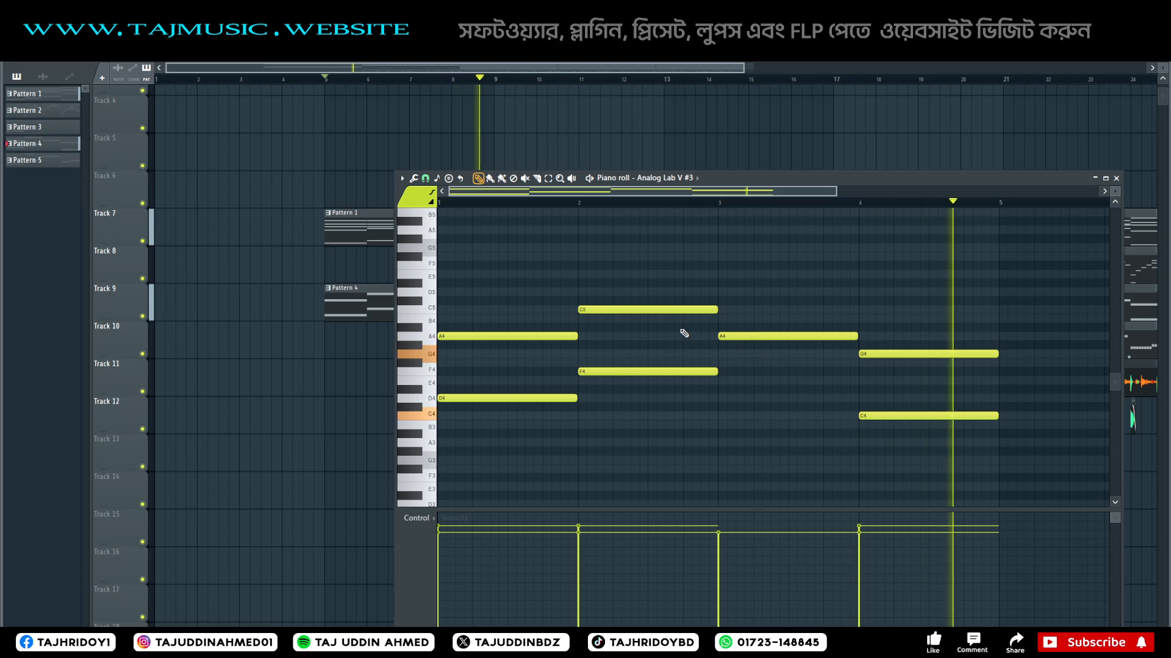
{"action": "left_click", "coordinate": [1116, 178]}
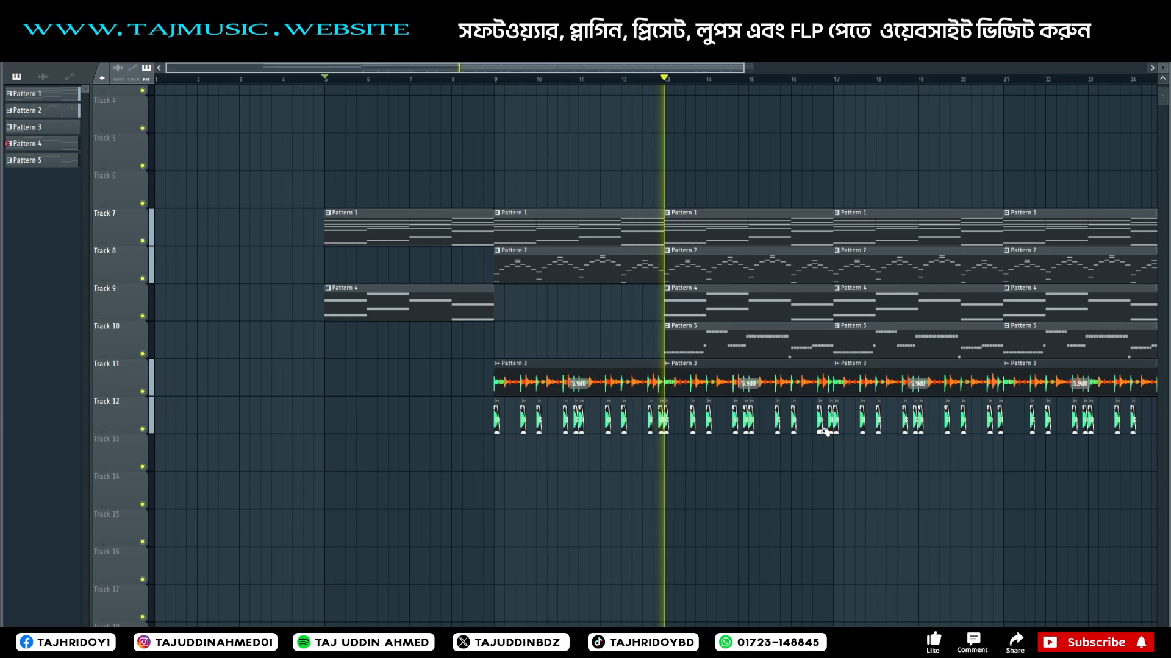
{"action": "scroll", "coordinate": [457, 83], "scroll_direction": "down", "scroll_amount": 2}
{"action": "scroll", "coordinate": [458, 85], "scroll_direction": "down", "scroll_amount": 1}
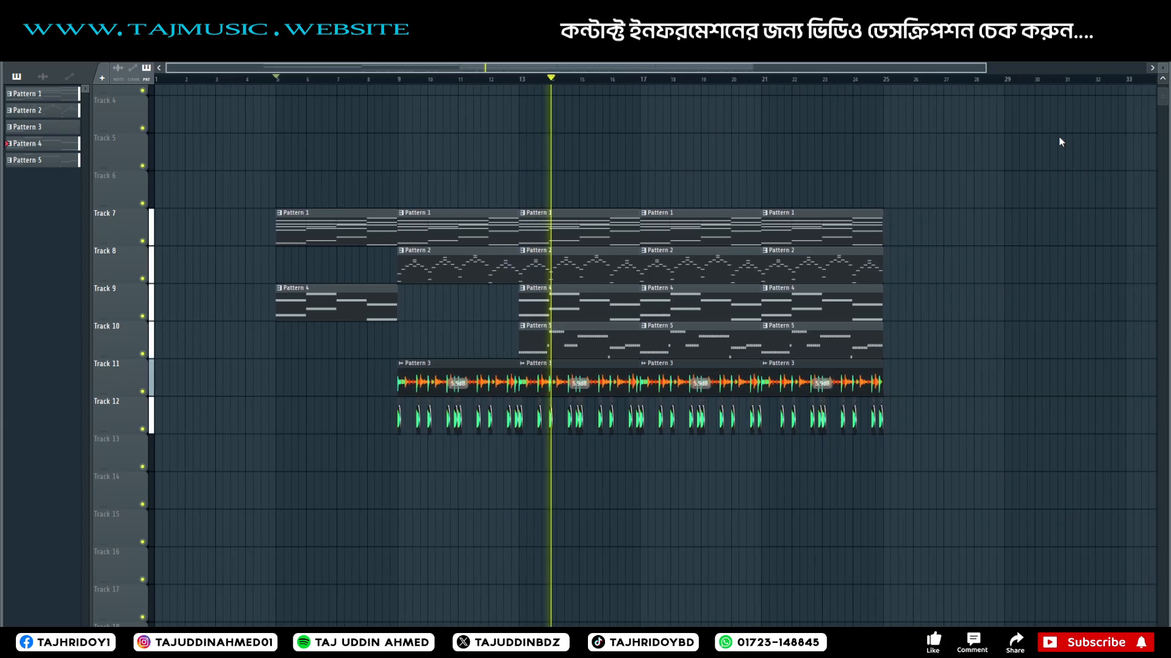
{"action": "key", "text": "space"}
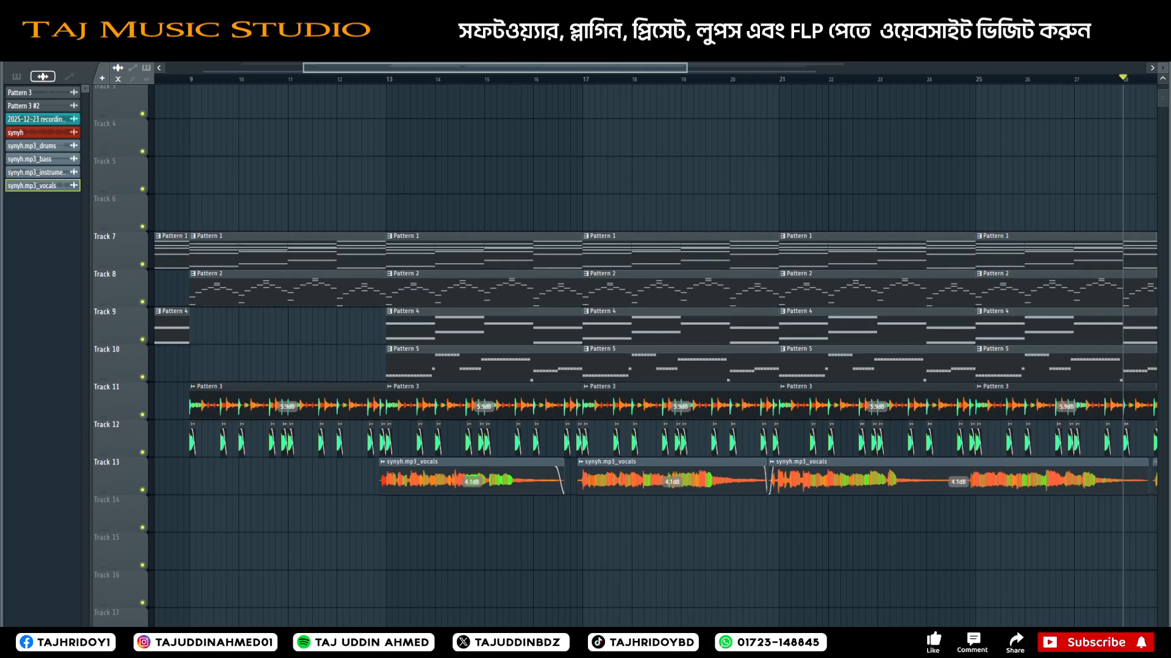
Play the full arrangement with the synyh.mp3_vocals clips on Track 13 from bar 12.
{"action": "scroll", "coordinate": [655, 356], "scroll_direction": "down", "scroll_amount": 2}
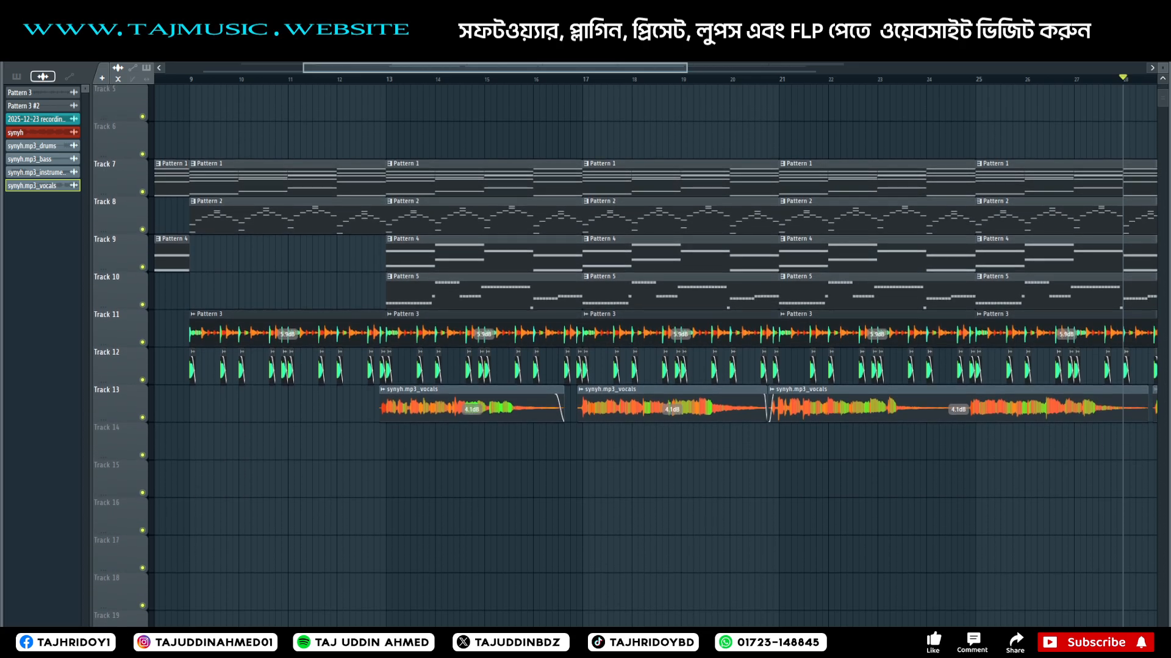
{"action": "scroll", "coordinate": [373, 84], "scroll_direction": "down", "scroll_amount": 2}
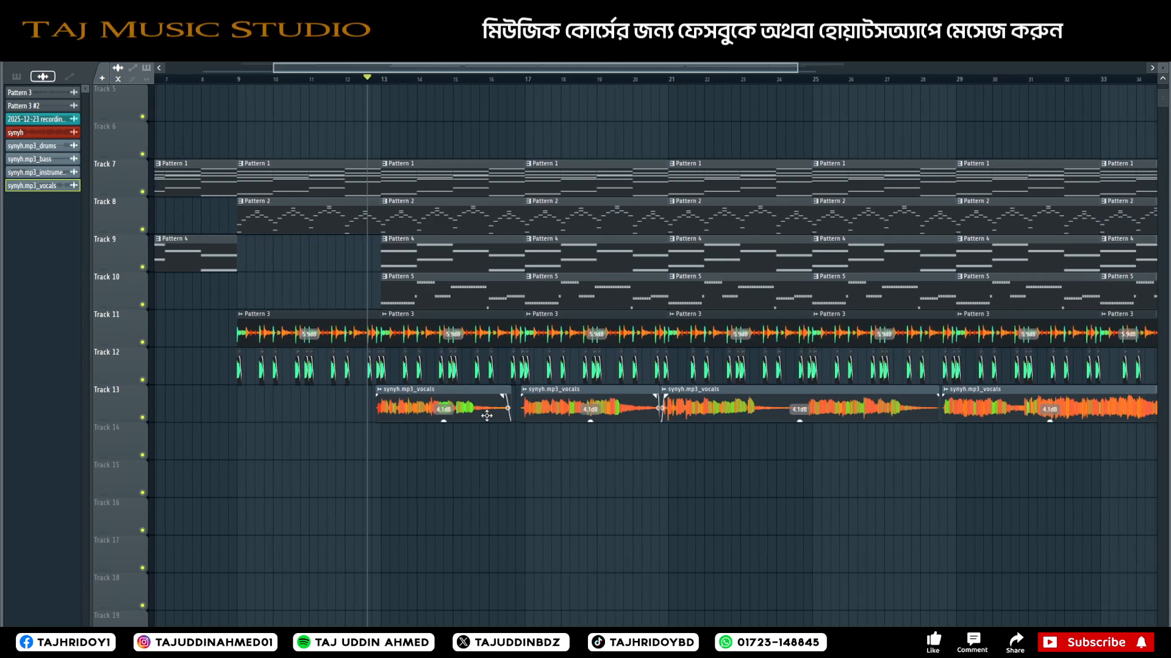
{"action": "left_click", "coordinate": [345, 79]}
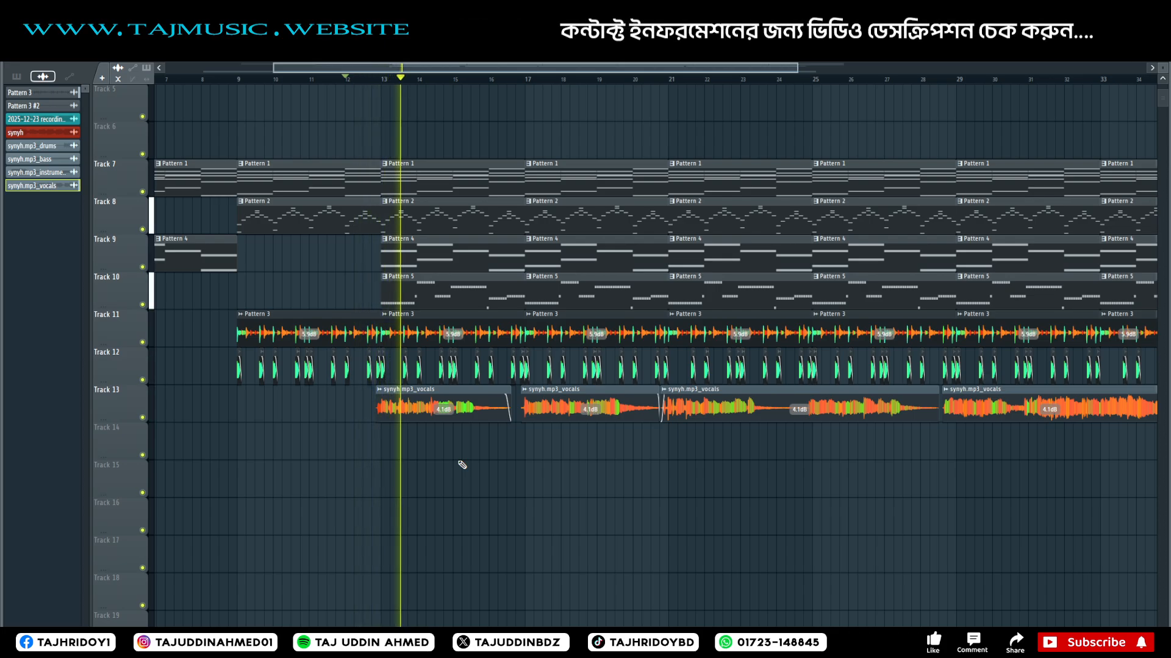
{"action": "left_click_drag", "start_coordinate": [423, 71], "coordinate": [477, 67]}
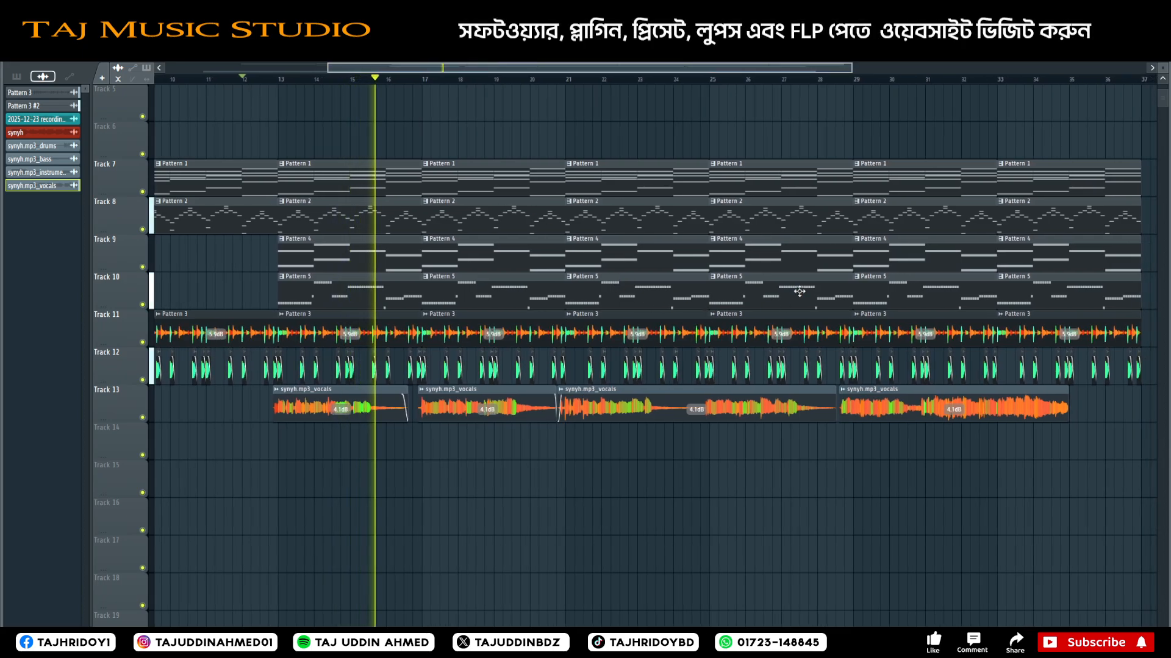
{"action": "key", "text": "space"}
Play the section under the last vocal clip, starting at about bar 30.
{"action": "left_click_drag", "start_coordinate": [547, 70], "coordinate": [575, 71]}
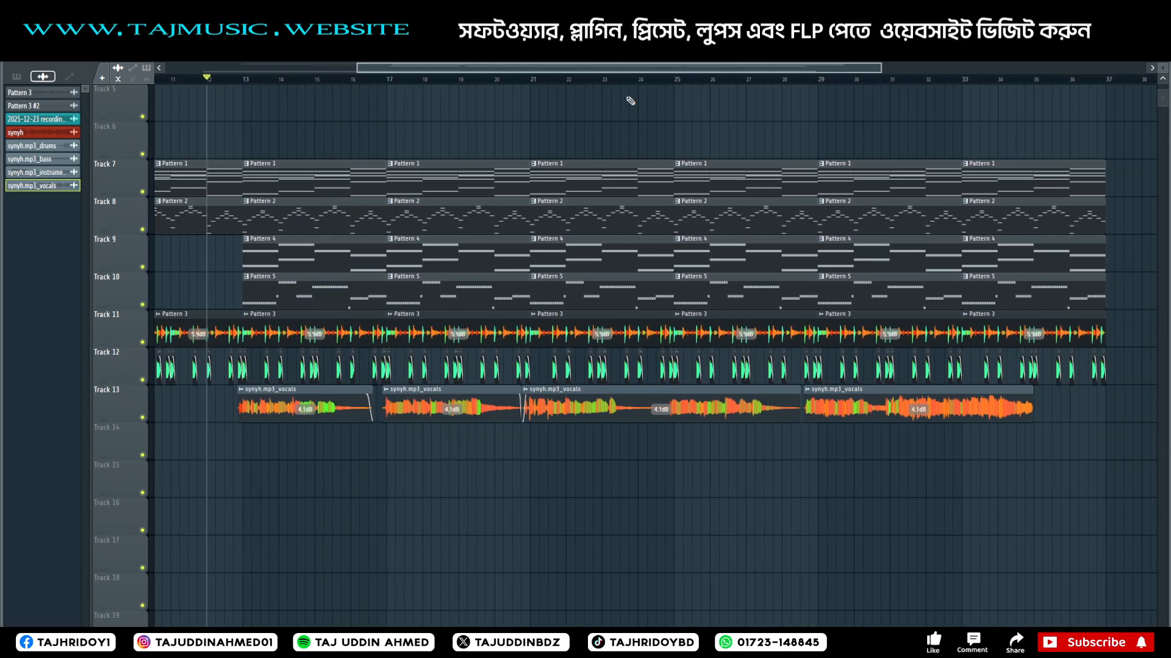
{"action": "left_click", "coordinate": [833, 79]}
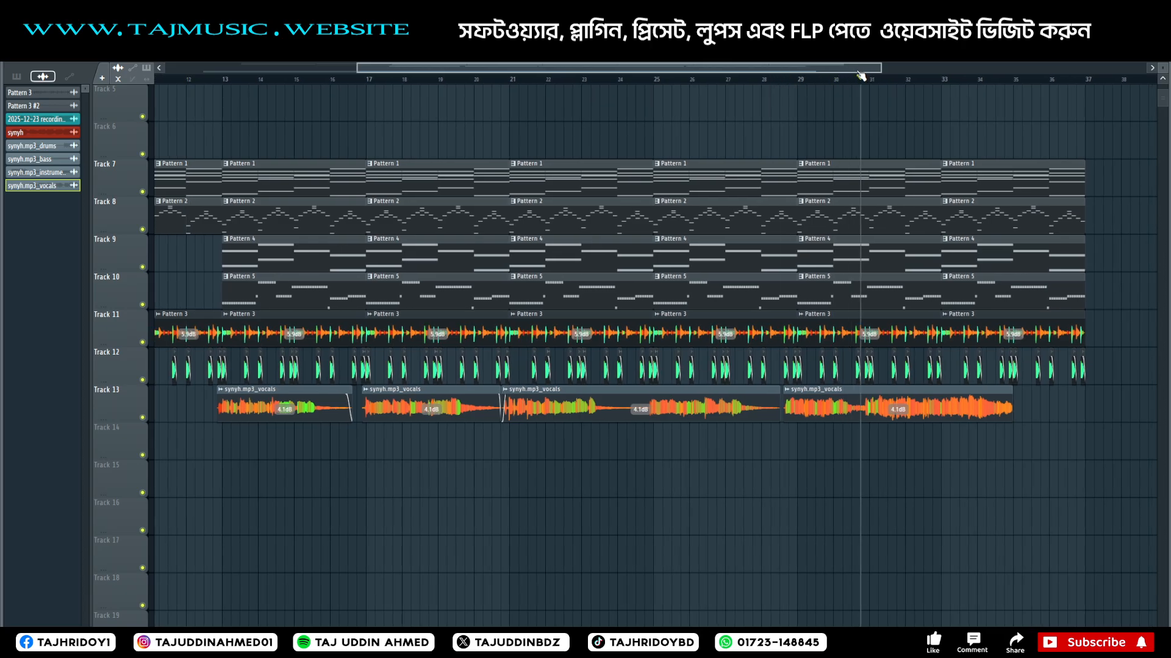
{"action": "left_click_drag", "start_coordinate": [859, 74], "coordinate": [851, 77]}
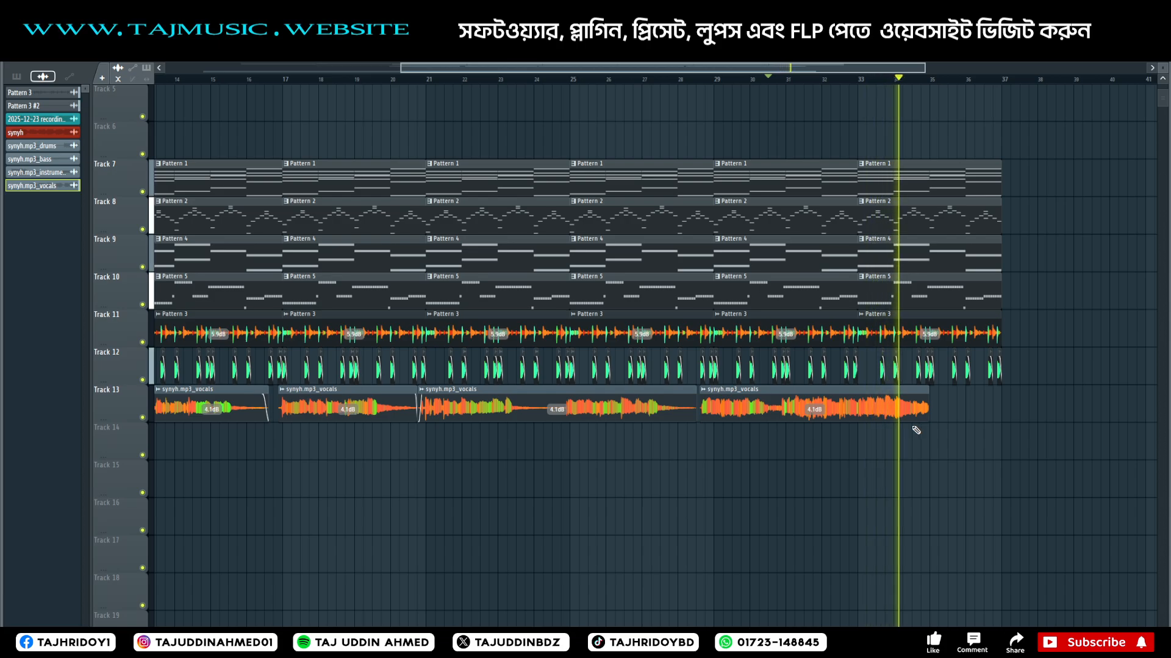
{"action": "key", "text": "space"}
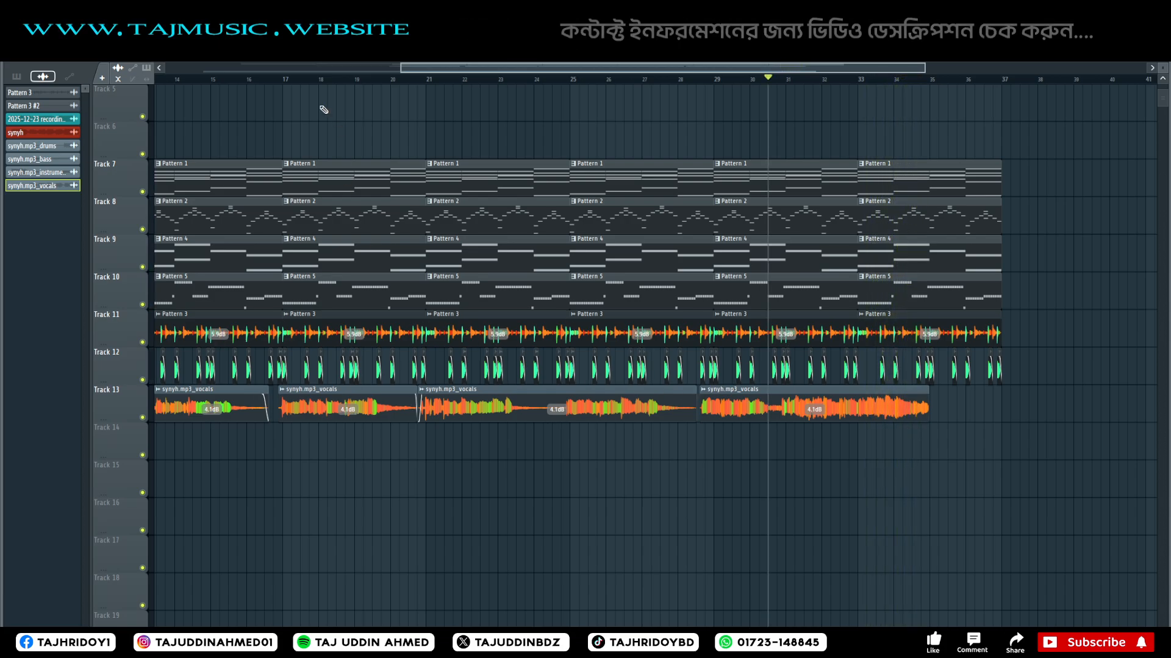
Play the second vocal clip's section from just before bar 17 and view the whole arrangement.
{"action": "left_click", "coordinate": [278, 79]}
{"action": "key", "text": "space"}
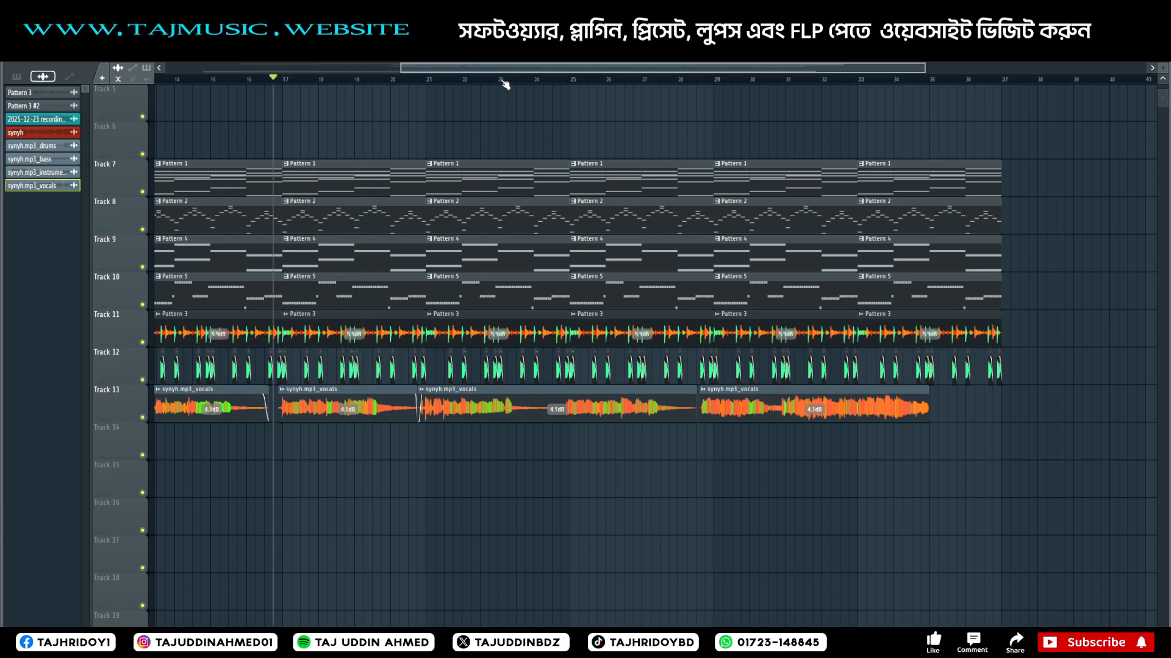
{"action": "scroll", "coordinate": [504, 84], "scroll_direction": "down", "scroll_amount": 5}
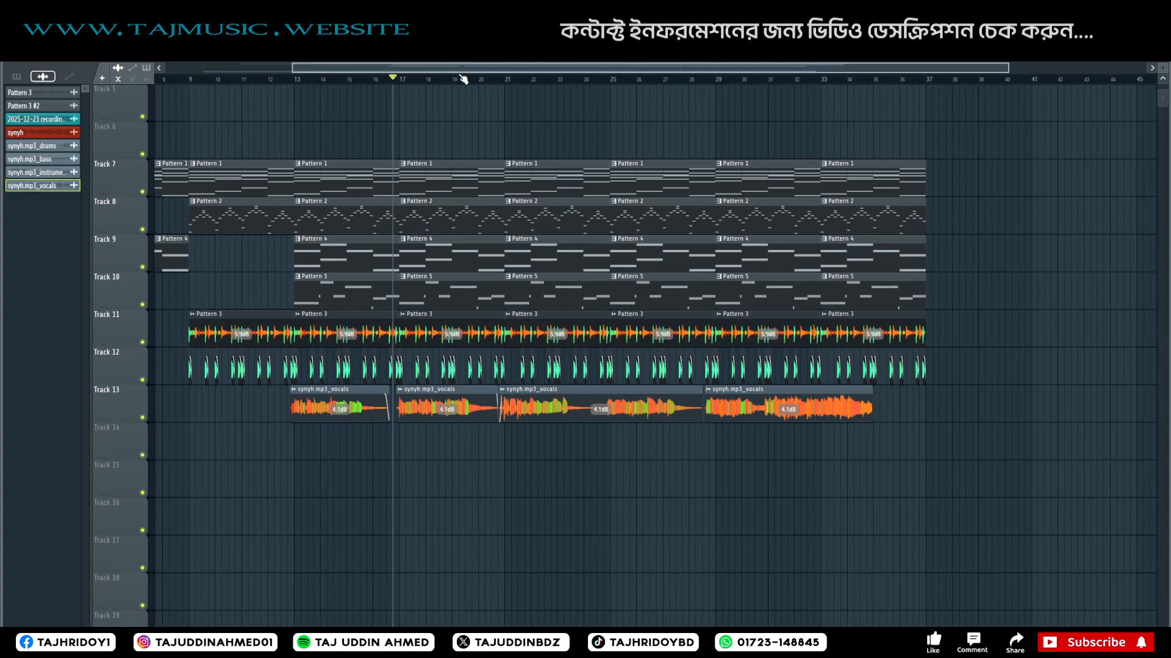